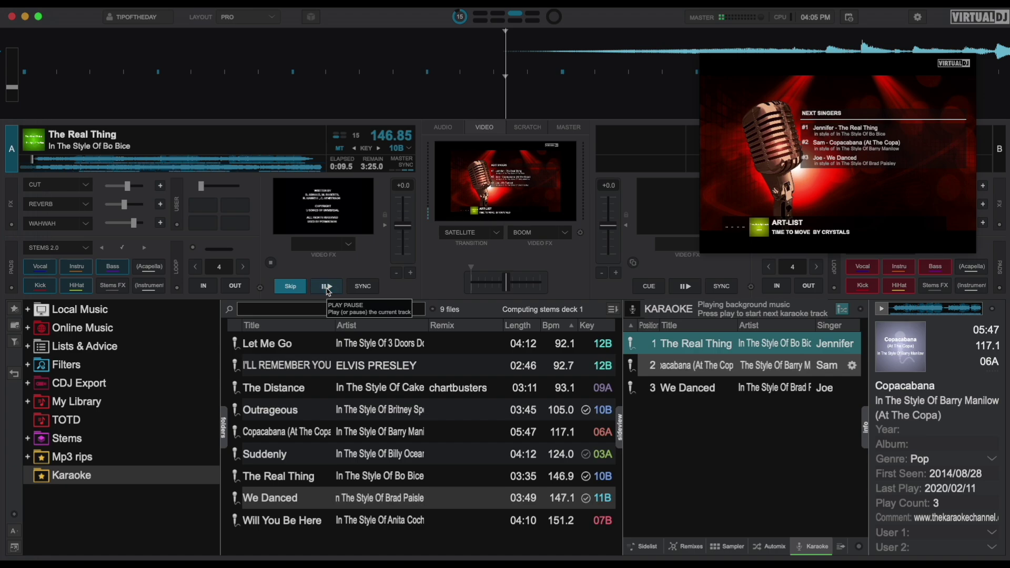
# Play the first karaoke track on deck A, jump near its end, and skip to Copacabana
pyautogui.click(326, 287)
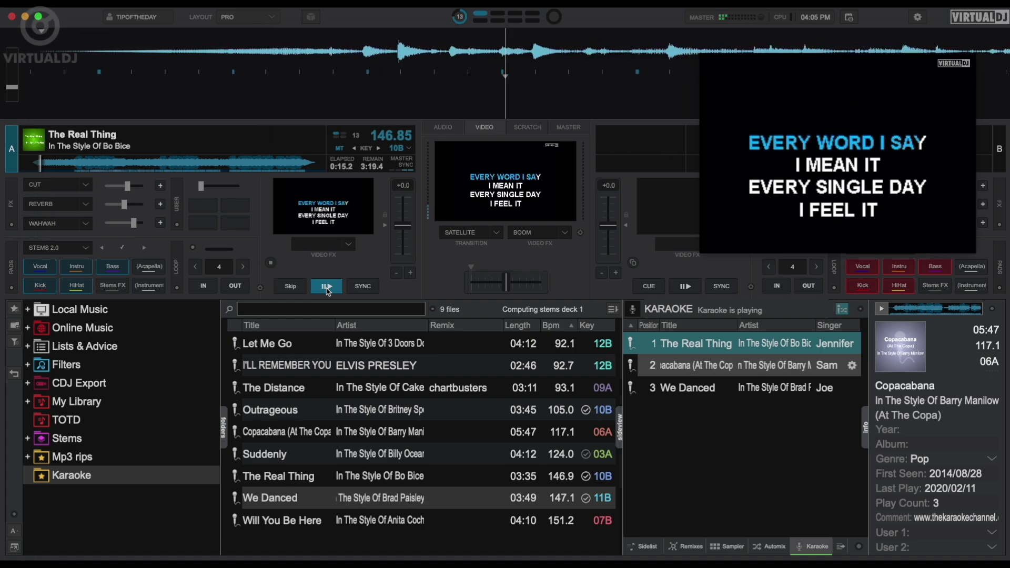
pyautogui.click(305, 164)
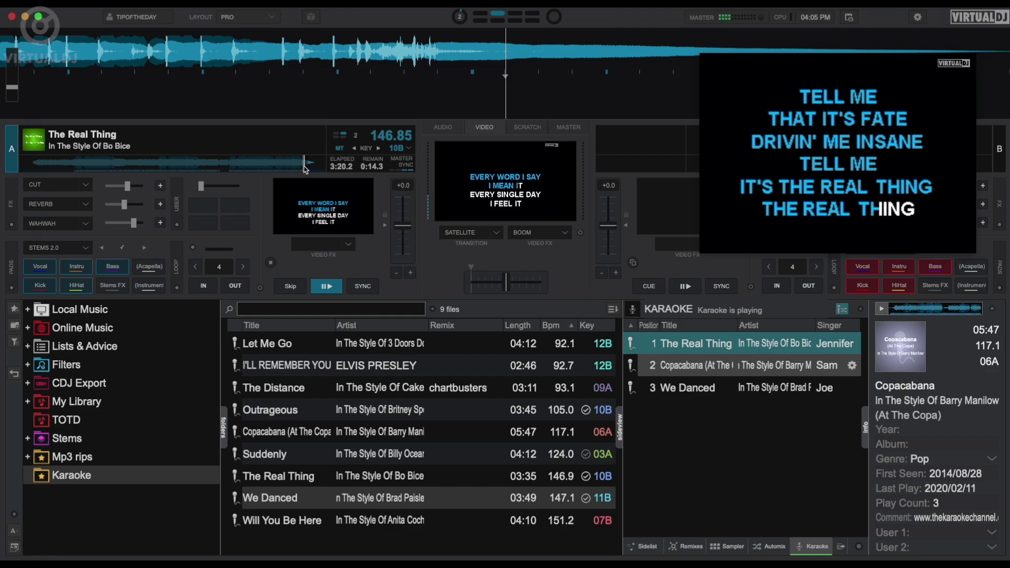
pyautogui.click(290, 288)
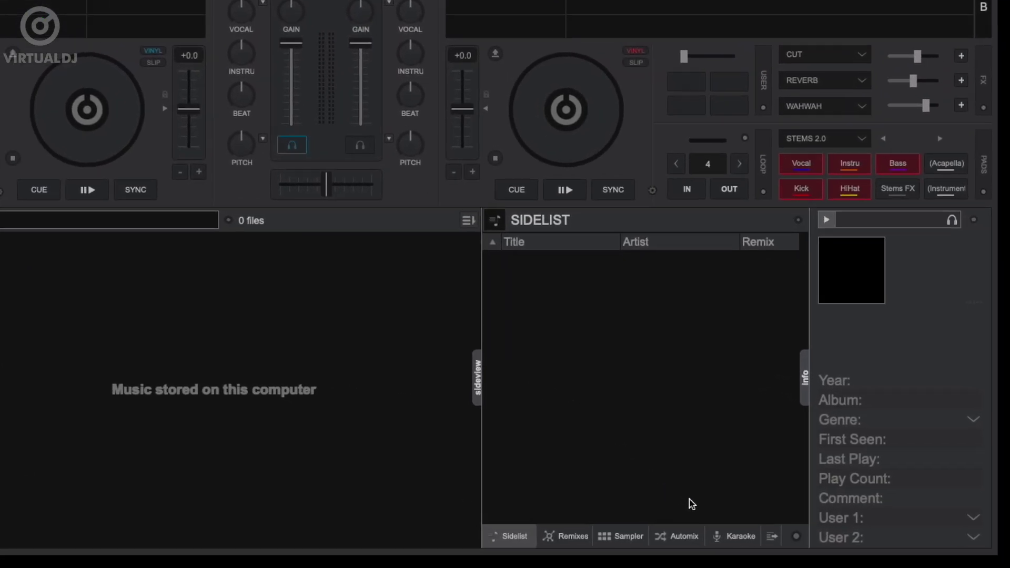
# Show the Karaoke queue and add Let Me Go from the Karaoke folder
pyautogui.click(702, 537)
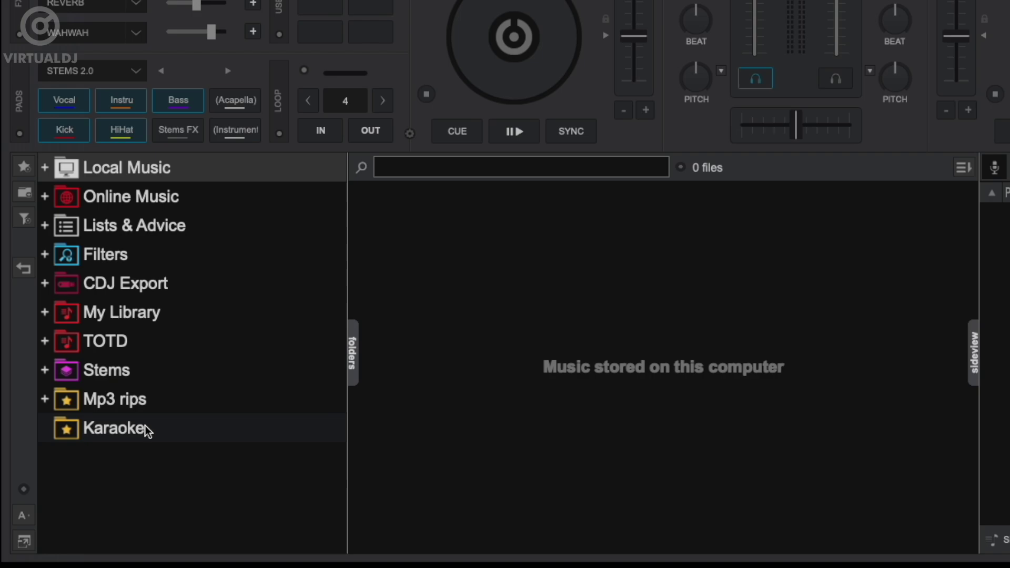
pyautogui.click(139, 433)
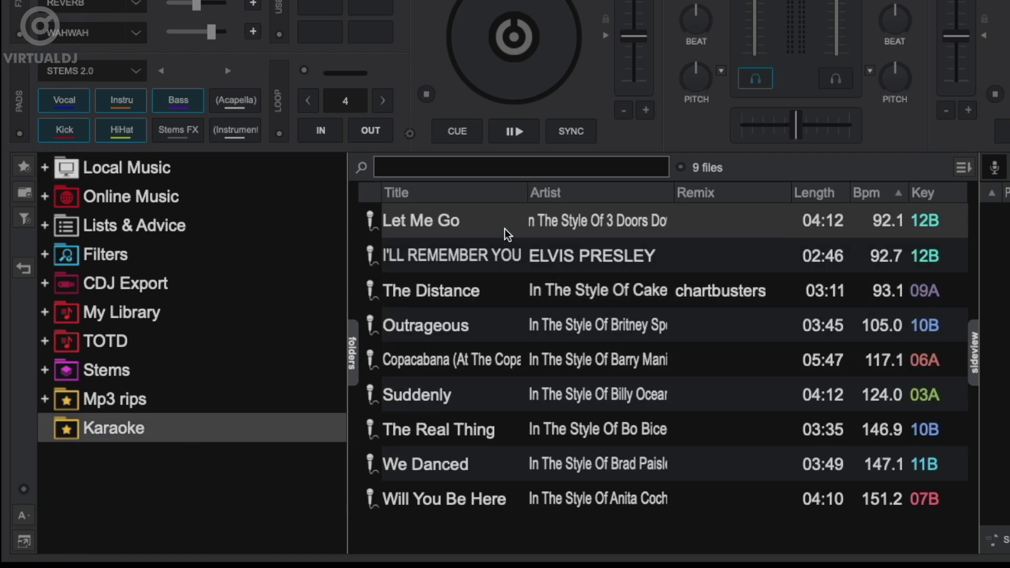
pyautogui.moveTo(504, 229); pyautogui.dragTo(530, 280)
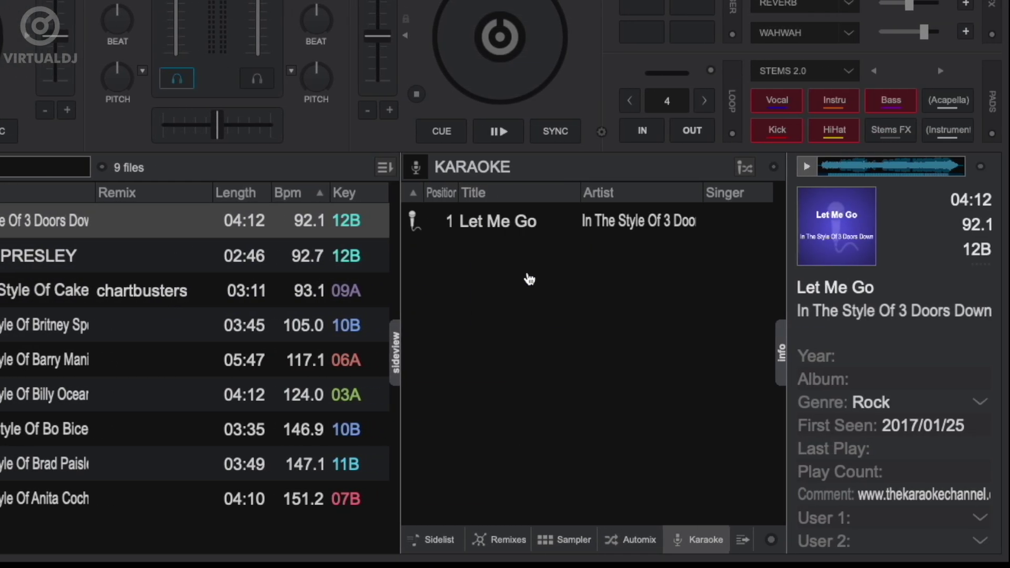
# Assign a singer name to Let Me Go, keeping the song in its original key
pyautogui.click(755, 225)
pyautogui.click(761, 221)
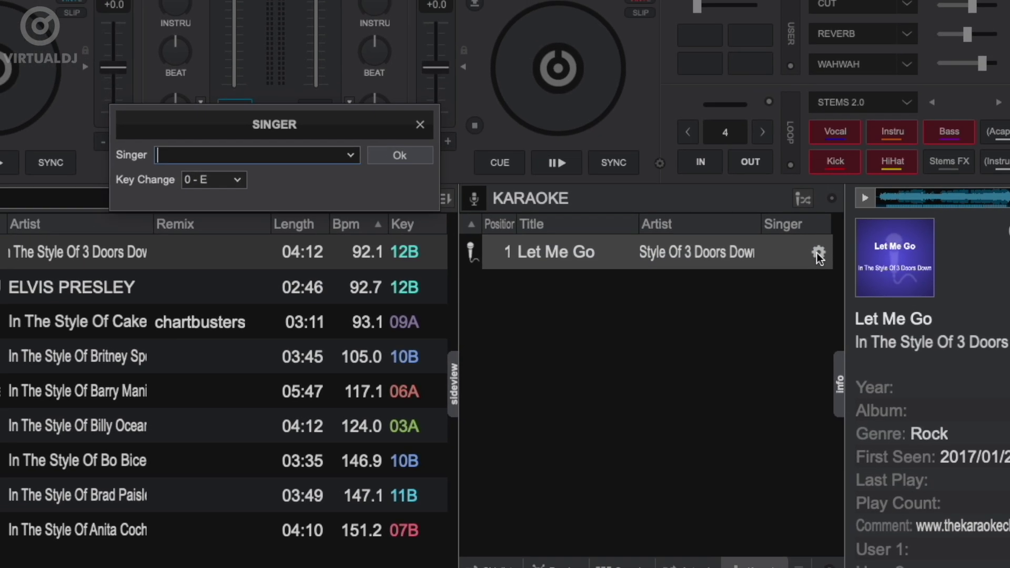
pyautogui.write('Bob')
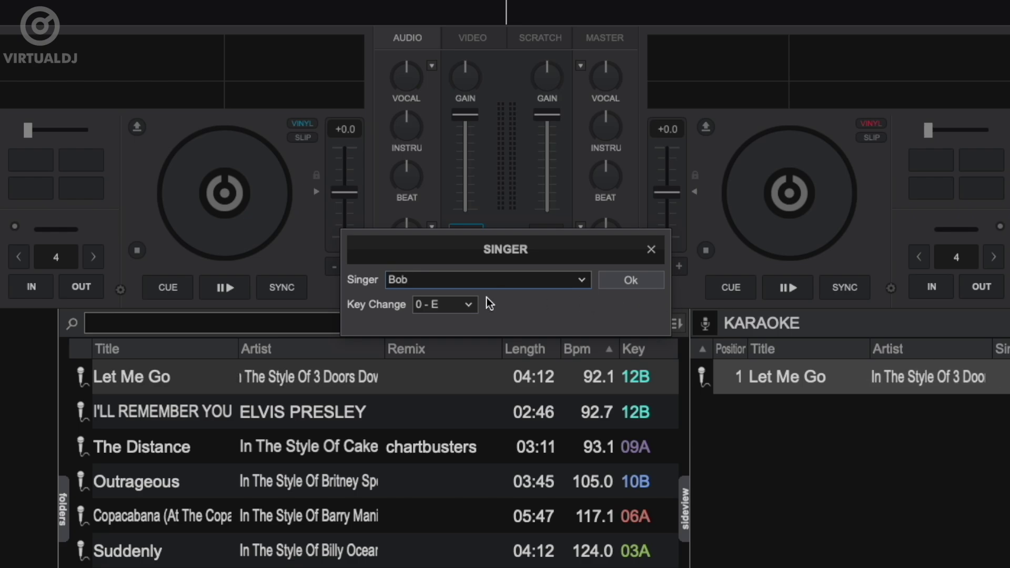
pyautogui.click(469, 304)
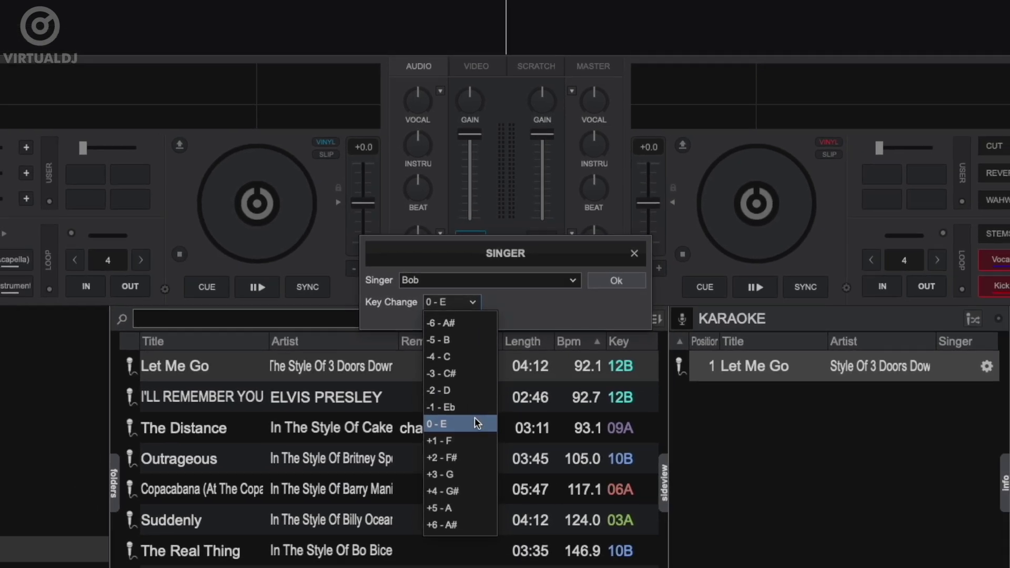
pyautogui.click(473, 424)
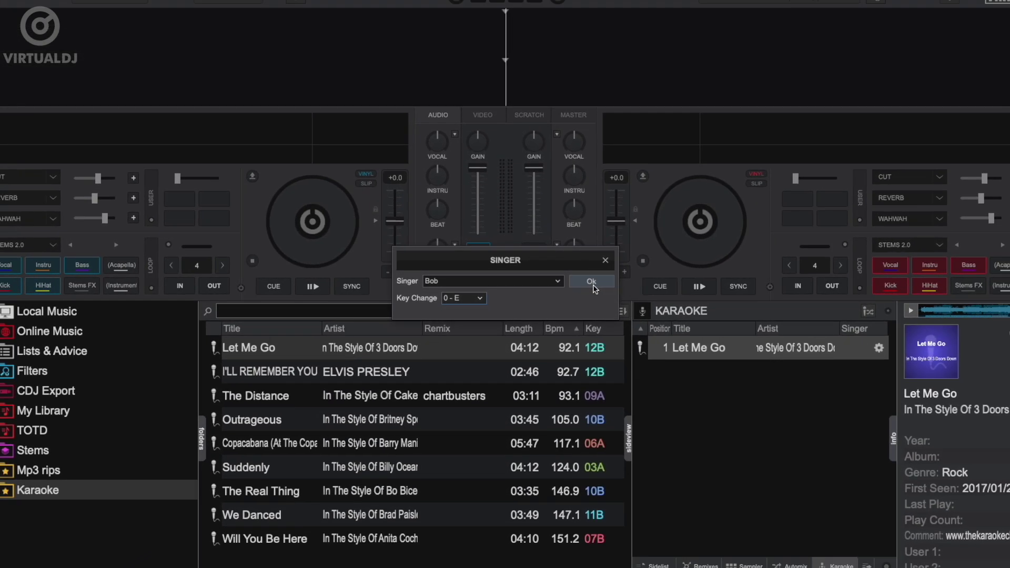
pyautogui.click(616, 281)
# Add Copacabana to the karaoke queue and confirm its singer
pyautogui.moveTo(320, 434); pyautogui.dragTo(716, 365)
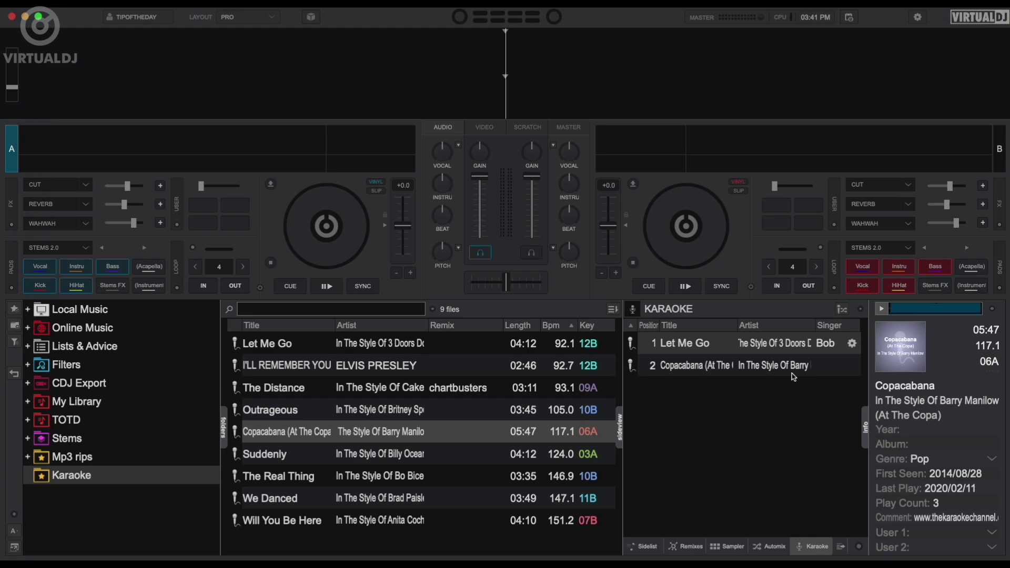
pyautogui.click(852, 366)
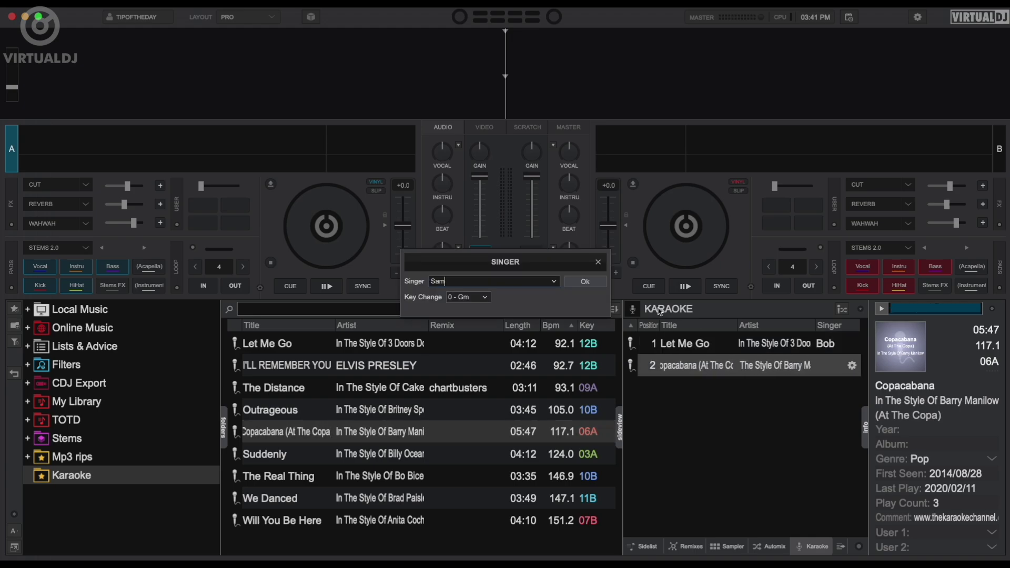
pyautogui.press('Return')
# Add The Real Thing third and pick a previously used singer for it
pyautogui.moveTo(279, 476); pyautogui.dragTo(737, 388)
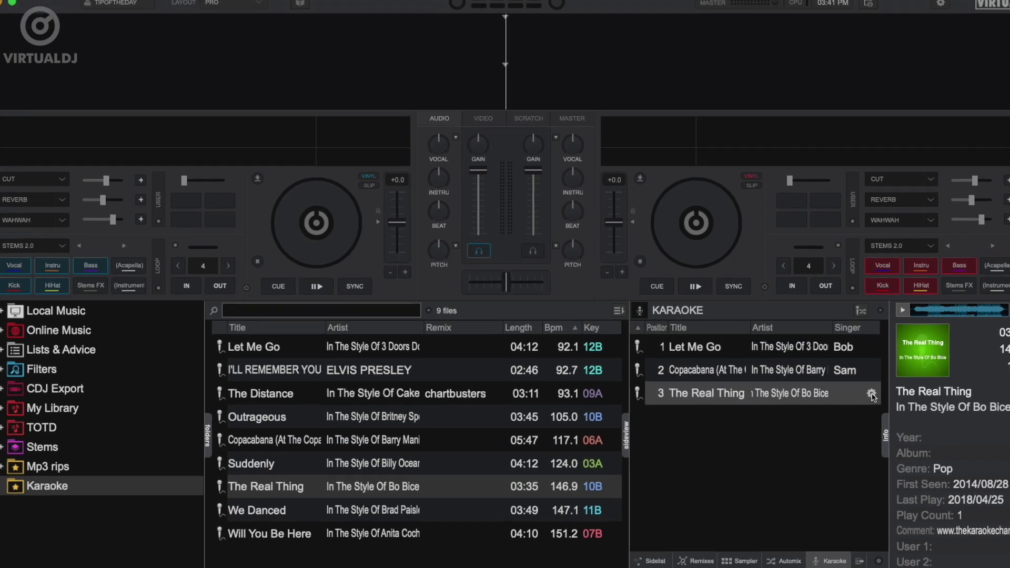
pyautogui.click(872, 394)
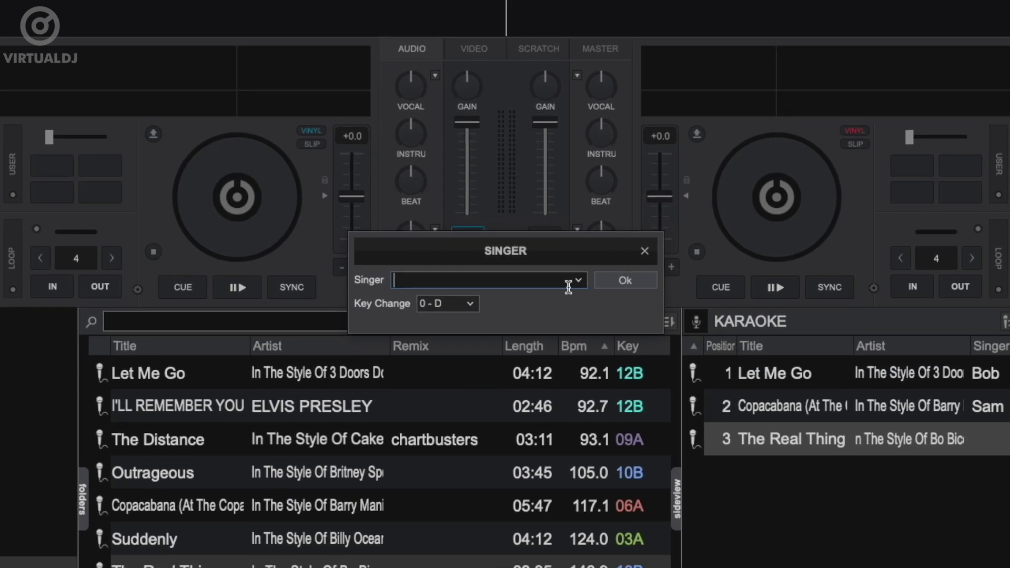
pyautogui.click(580, 279)
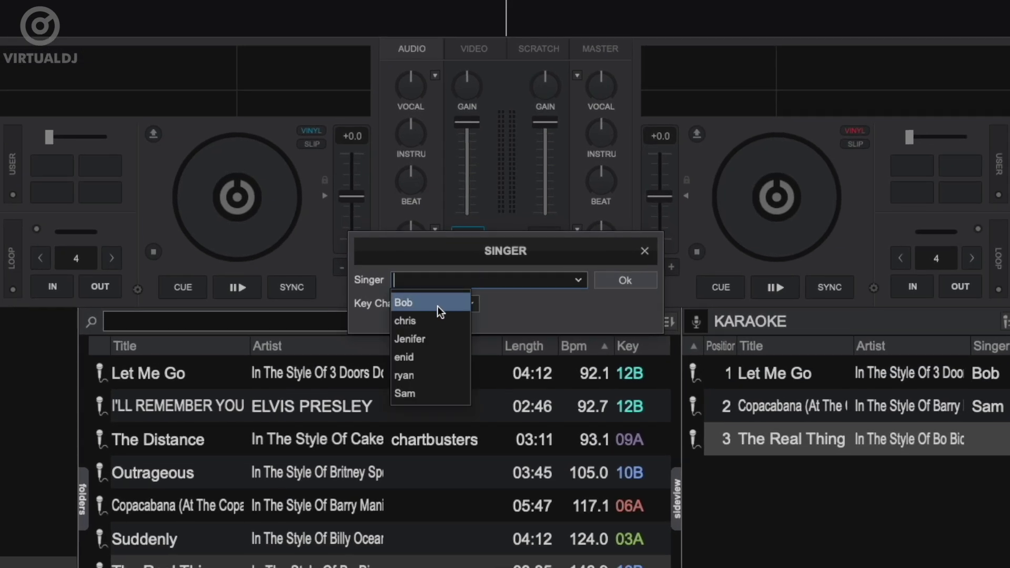
pyautogui.click(422, 340)
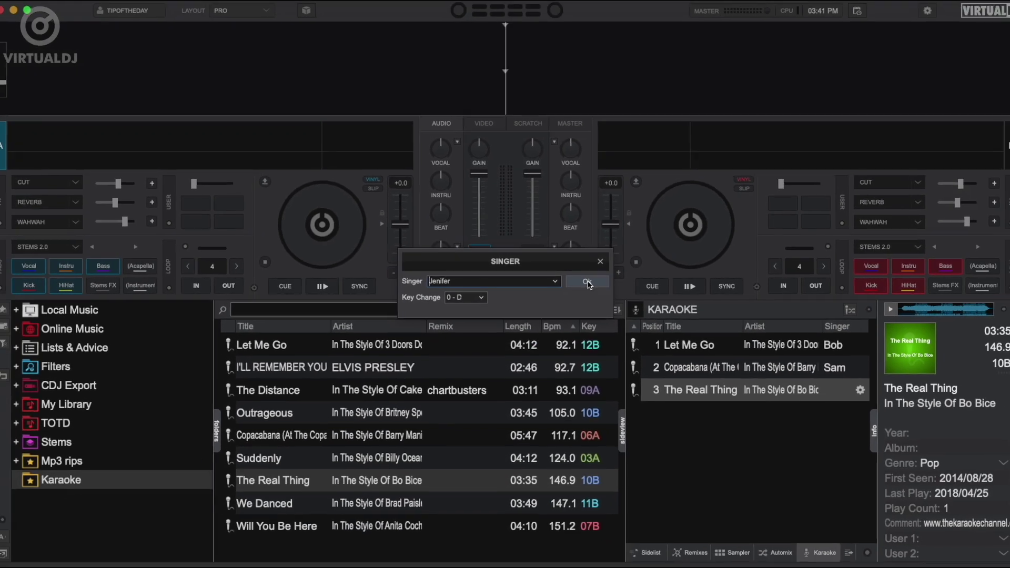
# Confirm The Real Thing's singer, then add eight TOTD tracks (Amaze to Bullet To The Heart) to Automix
pyautogui.click(611, 280)
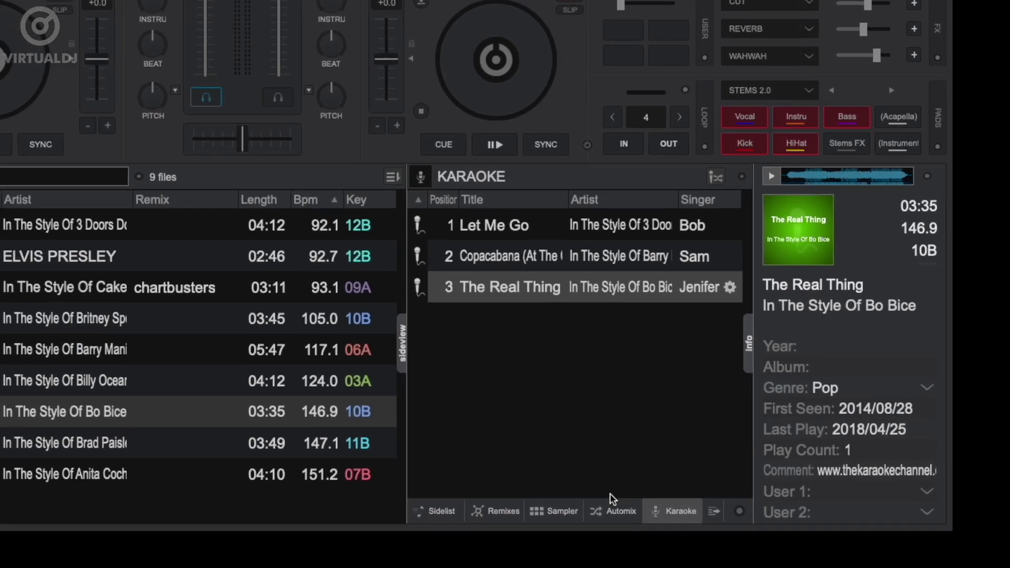
pyautogui.click(617, 511)
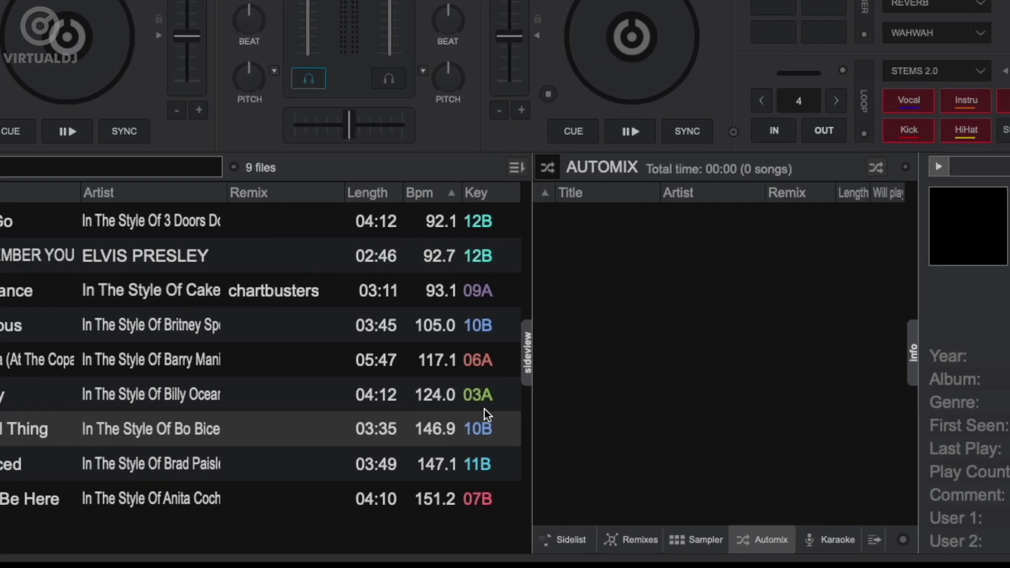
pyautogui.click(238, 333)
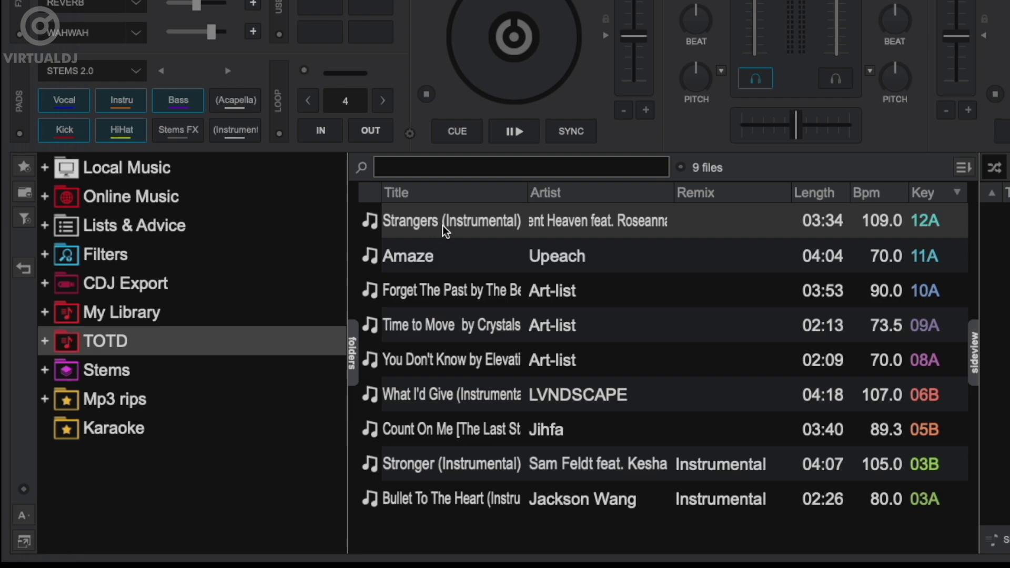
pyautogui.click(429, 258)
pyautogui.keyDown('shift'); pyautogui.click(521, 502); pyautogui.keyUp('shift')
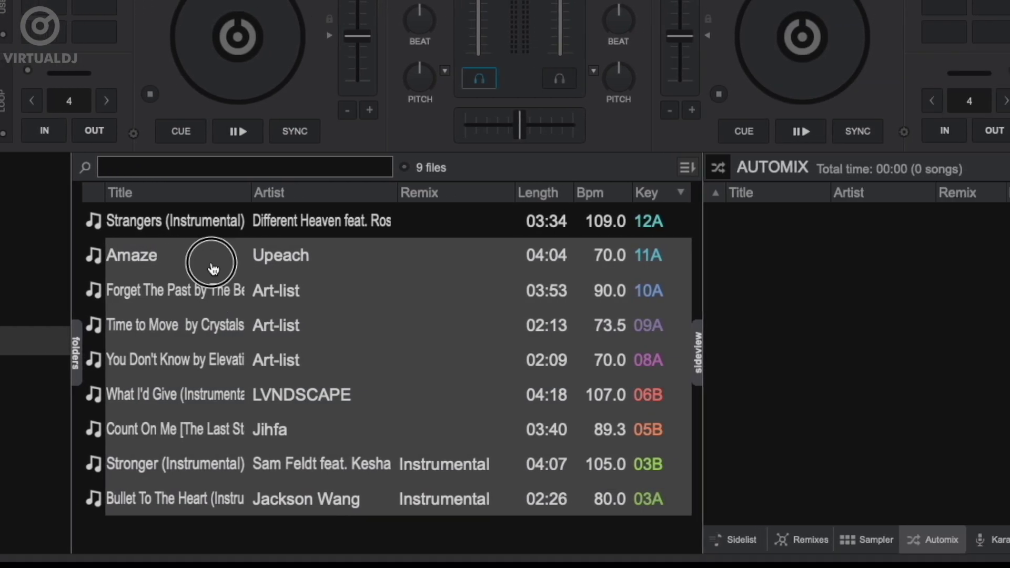
pyautogui.moveTo(213, 268); pyautogui.dragTo(863, 303)
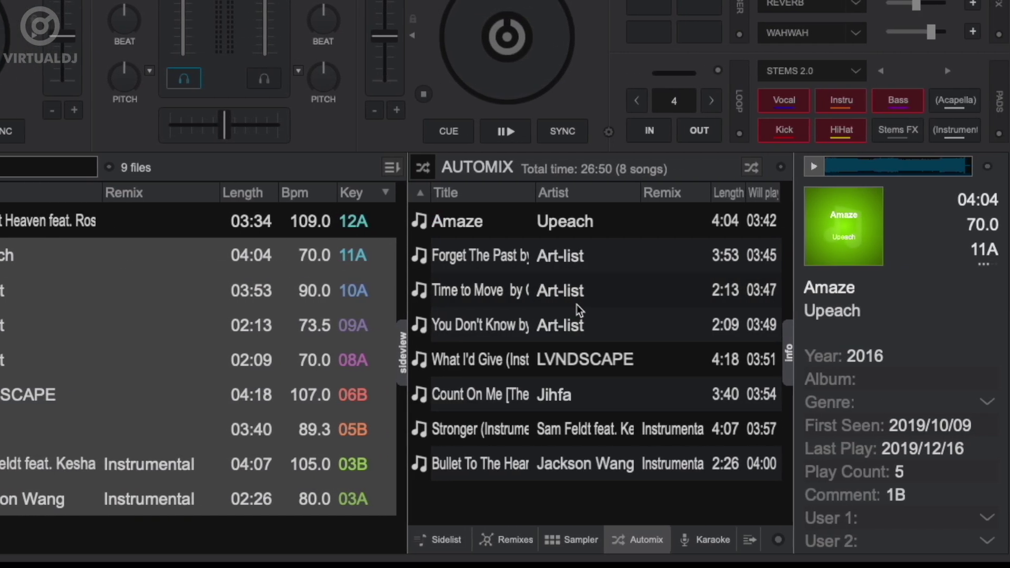
pyautogui.click(703, 542)
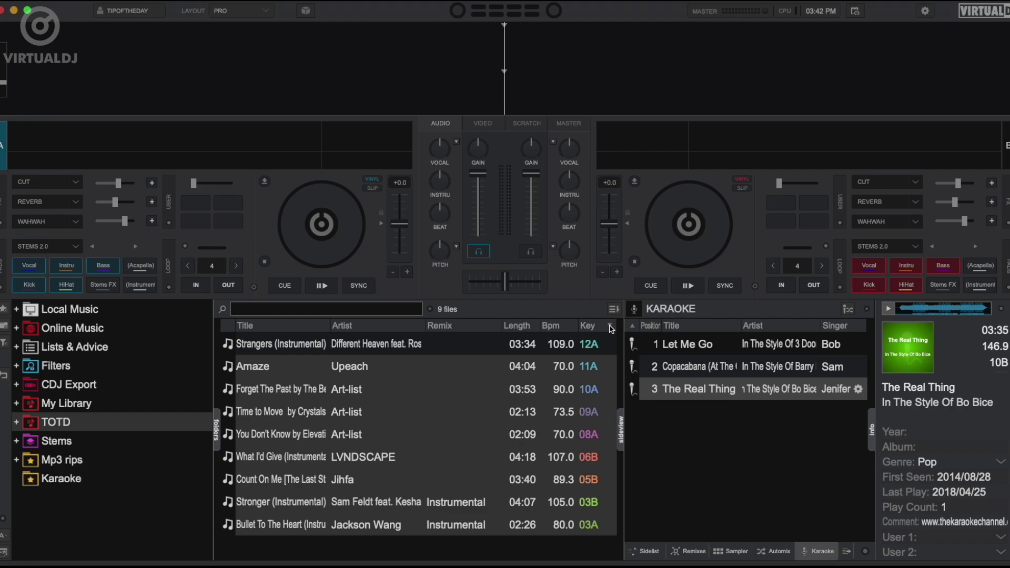
# Set the Master Video output to Windowed from the VIDEO mixer
pyautogui.click(484, 127)
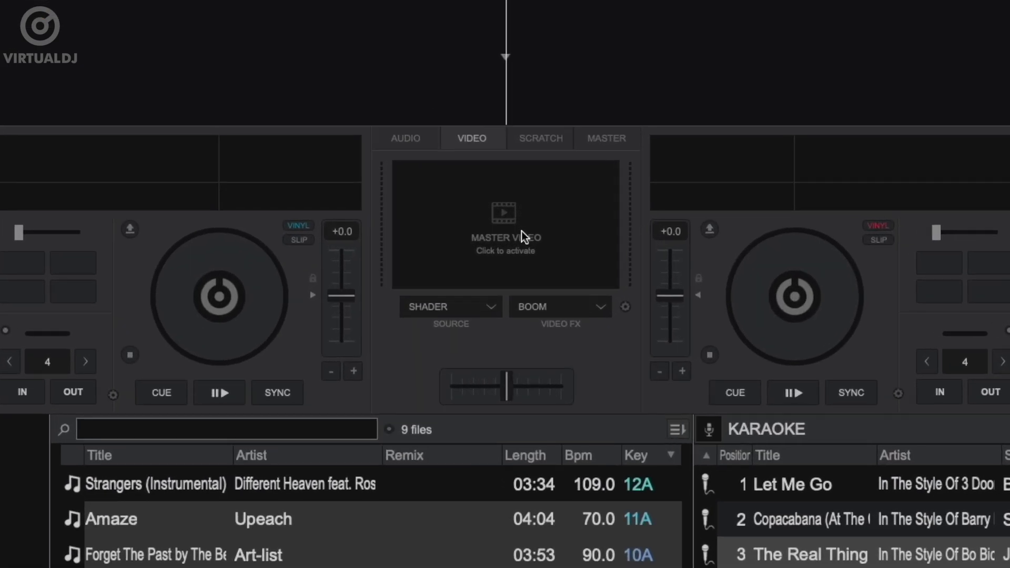
pyautogui.rightClick(506, 220)
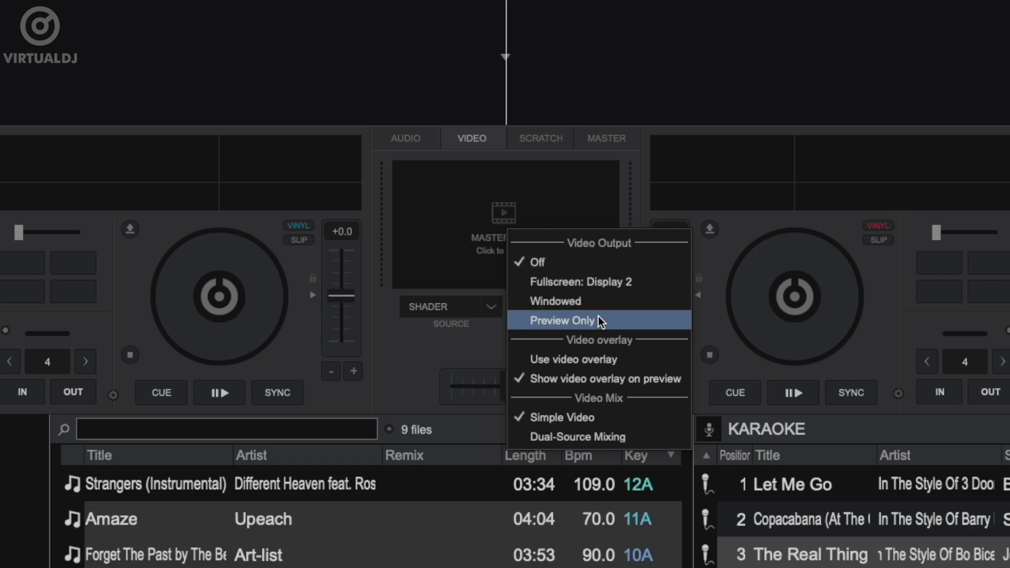
pyautogui.click(595, 301)
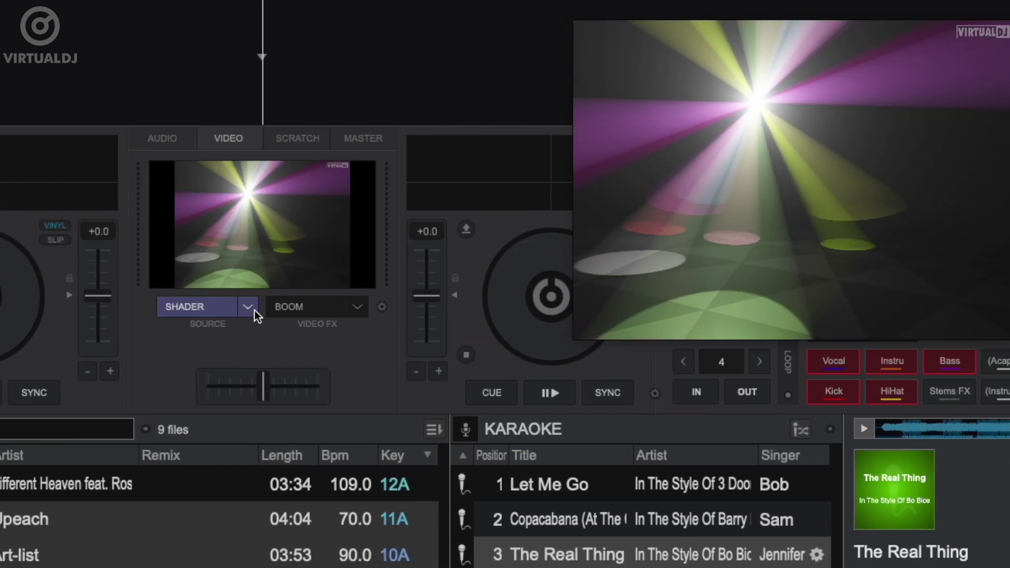
# Uncheck Shader in the video Source list so no source is active
pyautogui.click(247, 309)
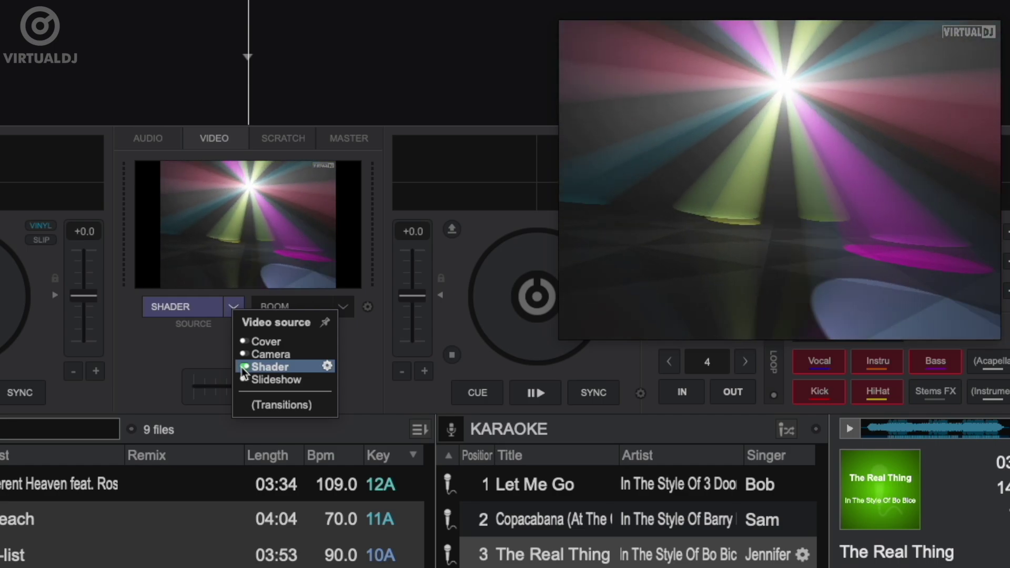
pyautogui.click(242, 367)
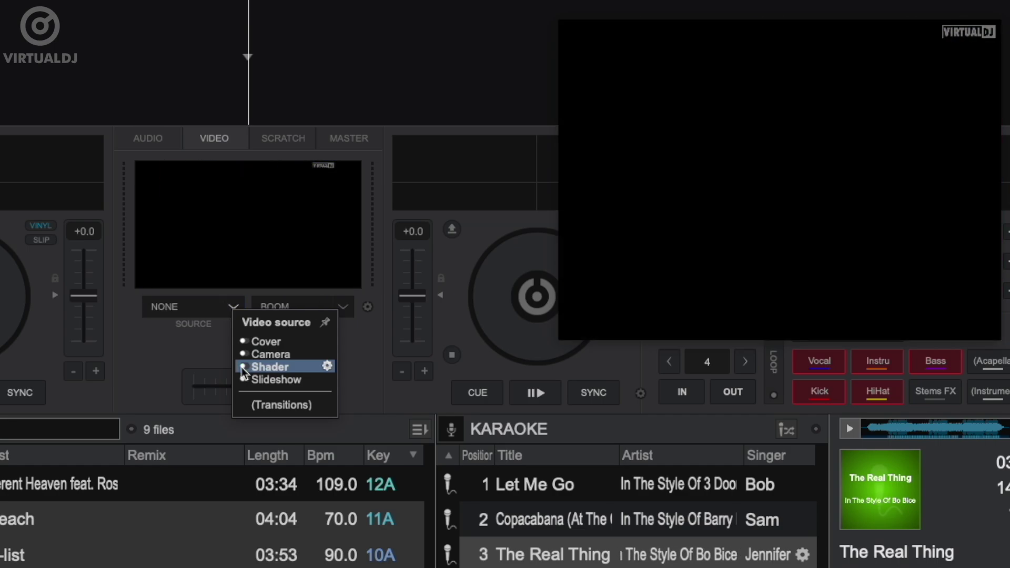
pyautogui.click(162, 372)
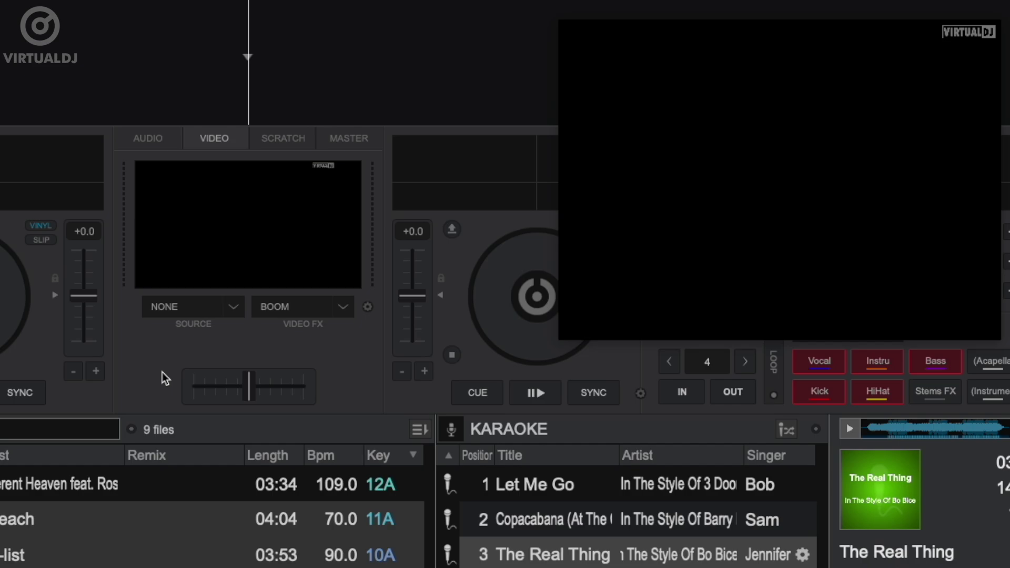
# Start the karaoke rotation with Let Me Go, then add We Danced as fourth entry
pyautogui.click(786, 432)
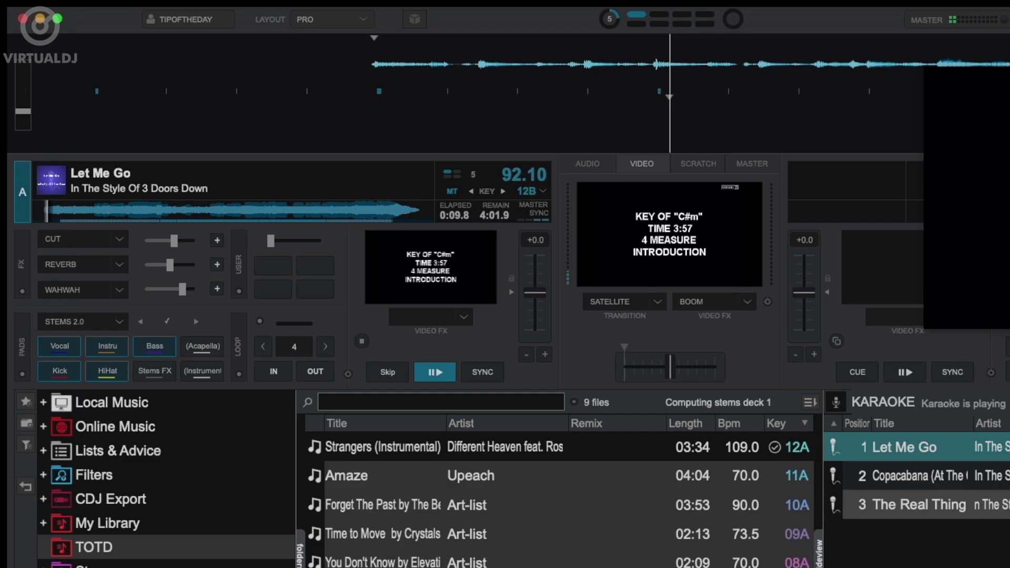
pyautogui.click(120, 567)
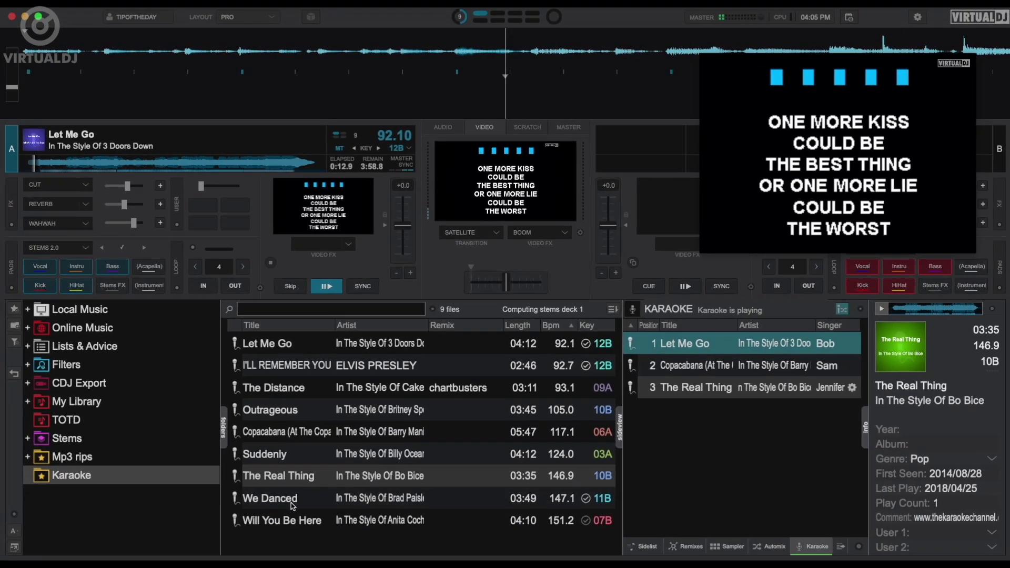
pyautogui.moveTo(284, 542); pyautogui.dragTo(743, 501)
pyautogui.moveTo(687, 462); pyautogui.dragTo(830, 418)
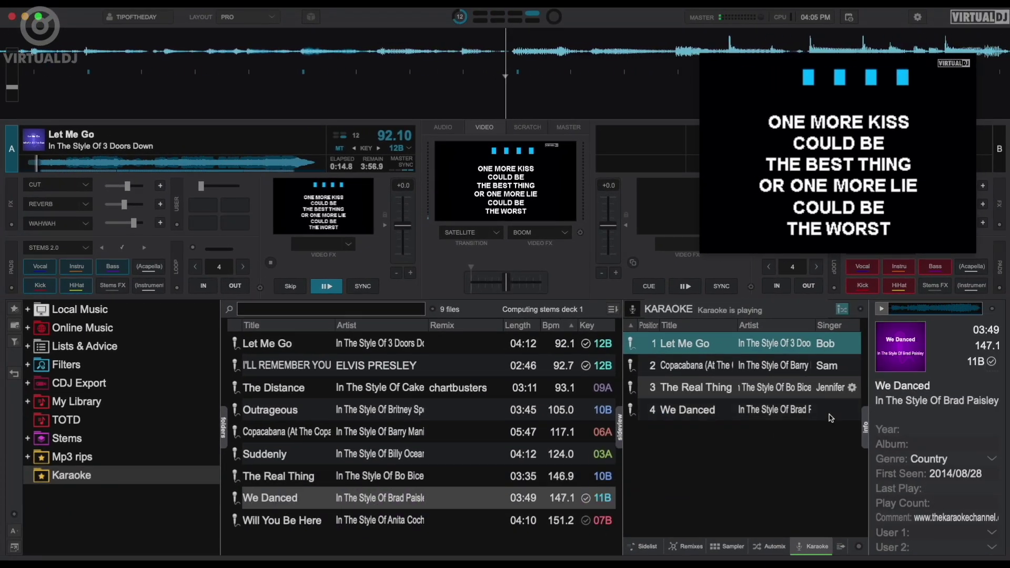
# Enter a singer name for We Danced and drag The Real Thing above Copacabana
pyautogui.click(852, 410)
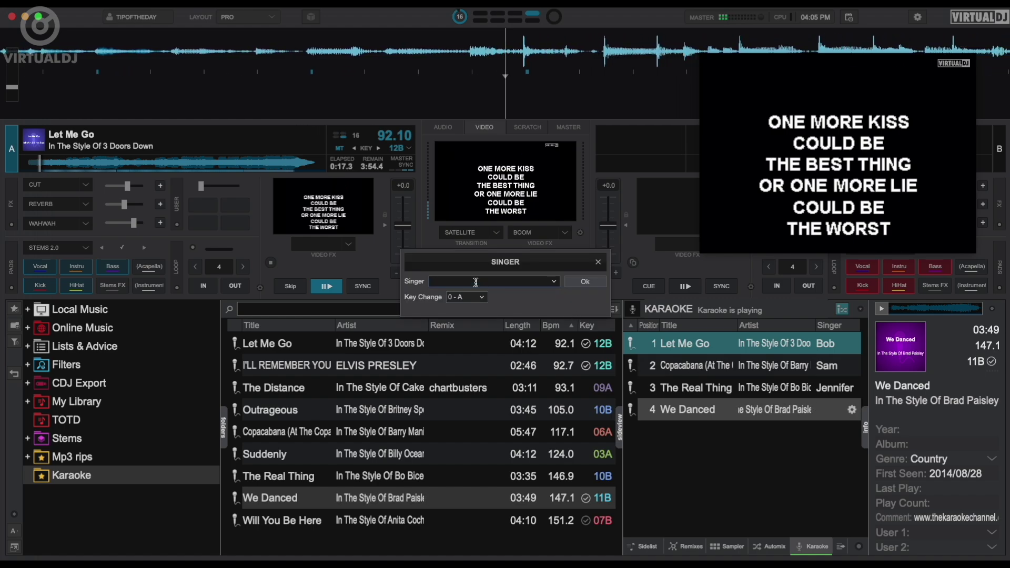
pyautogui.write('Joe')
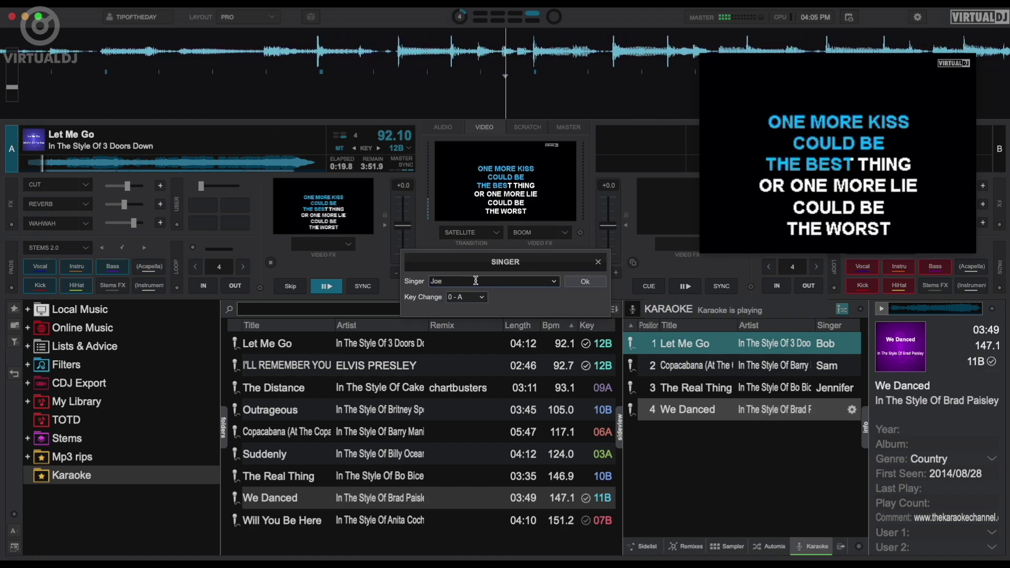
pyautogui.click(585, 281)
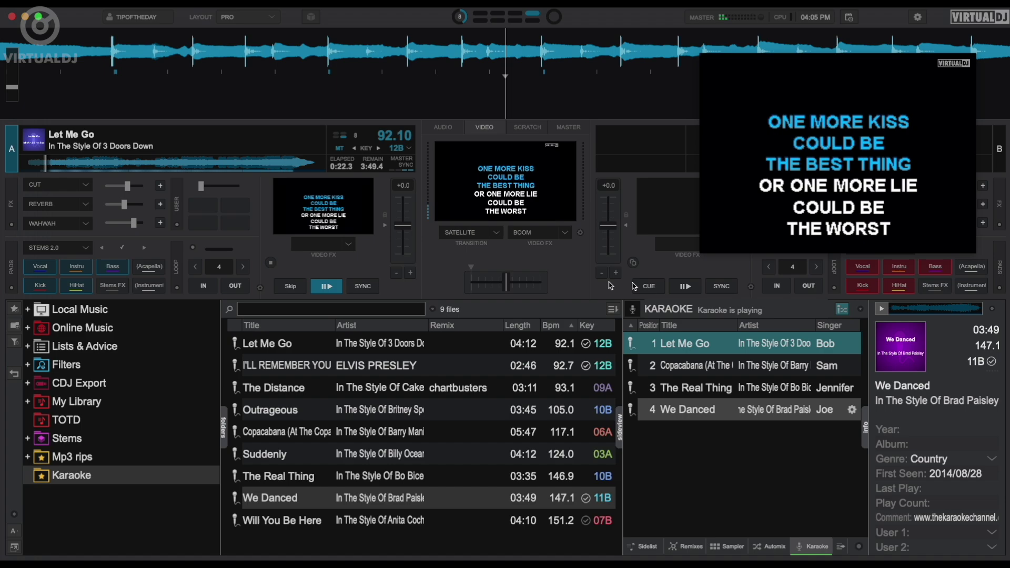
pyautogui.moveTo(707, 389); pyautogui.dragTo(711, 367)
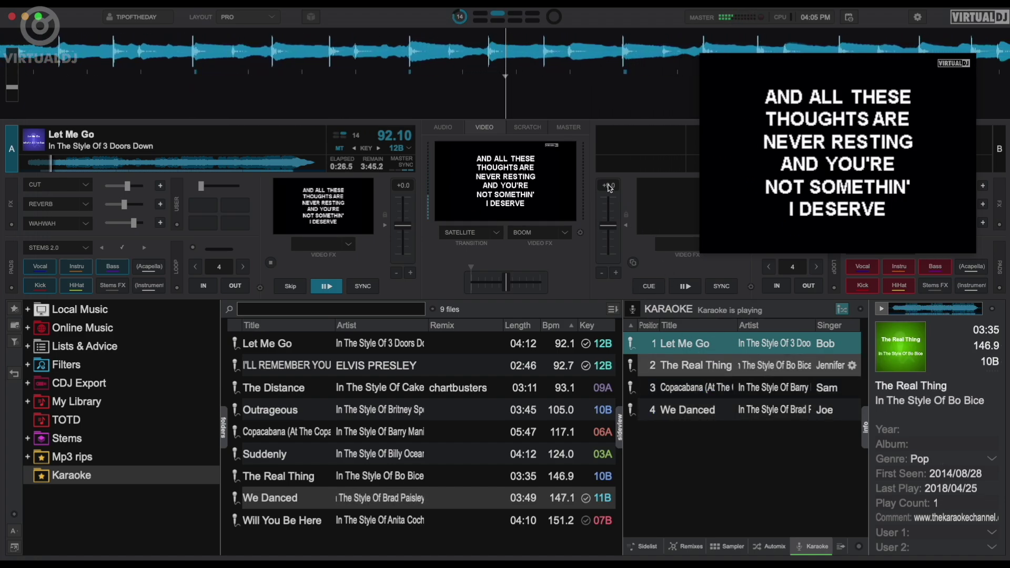
# Jump to the end of Let Me Go on deck A and skip to The Real Thing
pyautogui.click(295, 167)
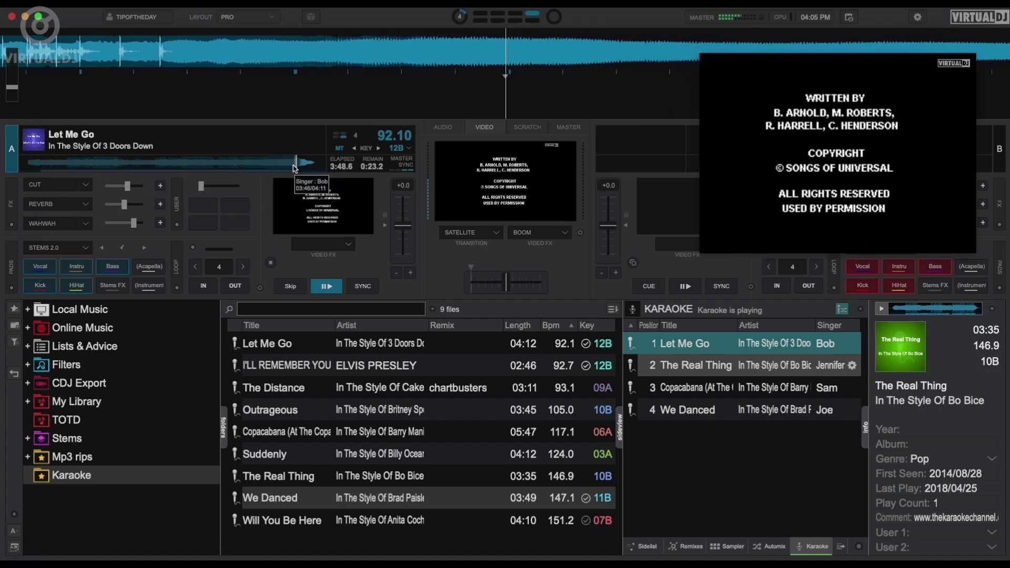
pyautogui.click(290, 287)
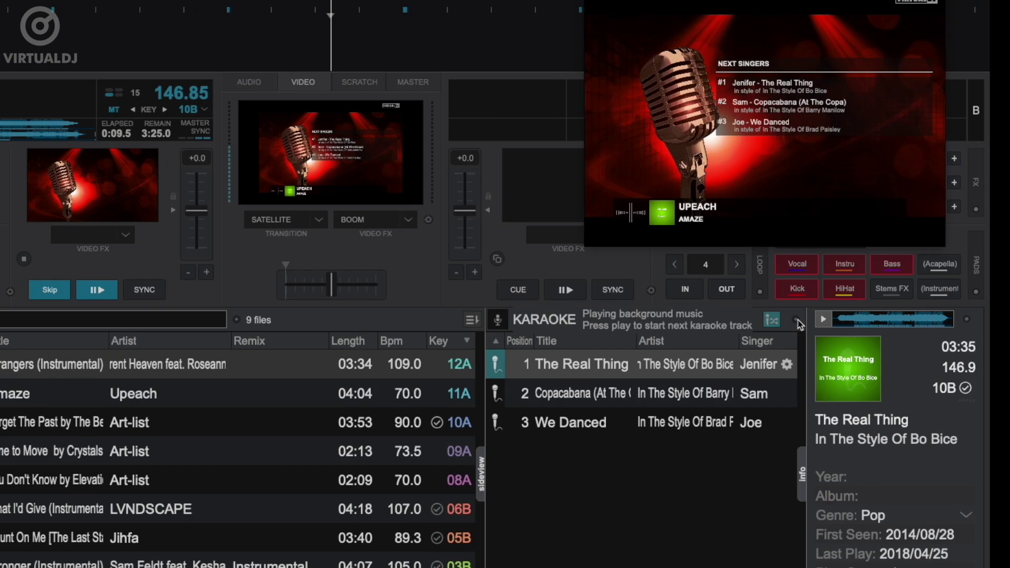
# Open the karaoke background Image/Video file picker, then cancel it
pyautogui.click(826, 315)
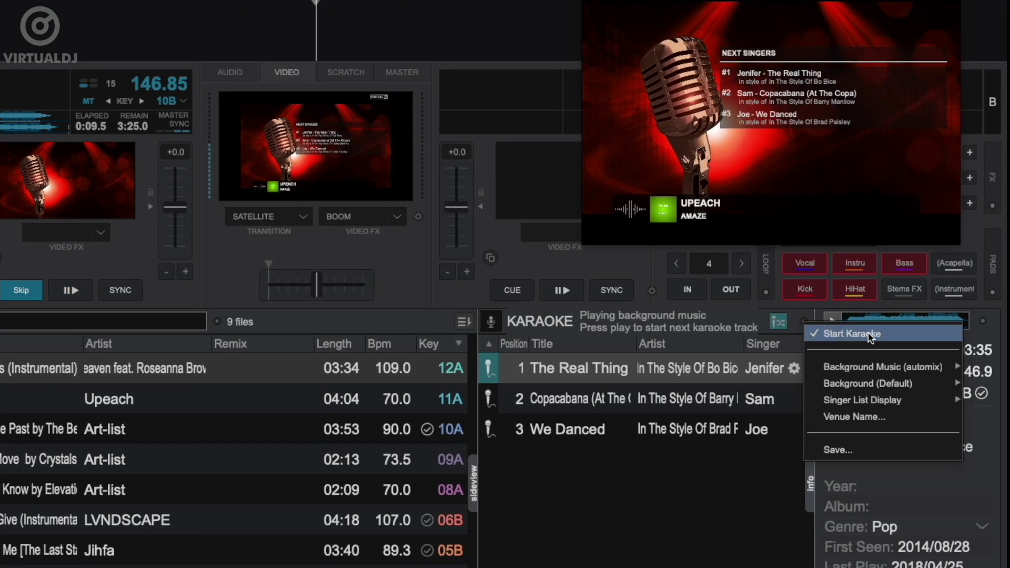
pyautogui.moveTo(890, 364)
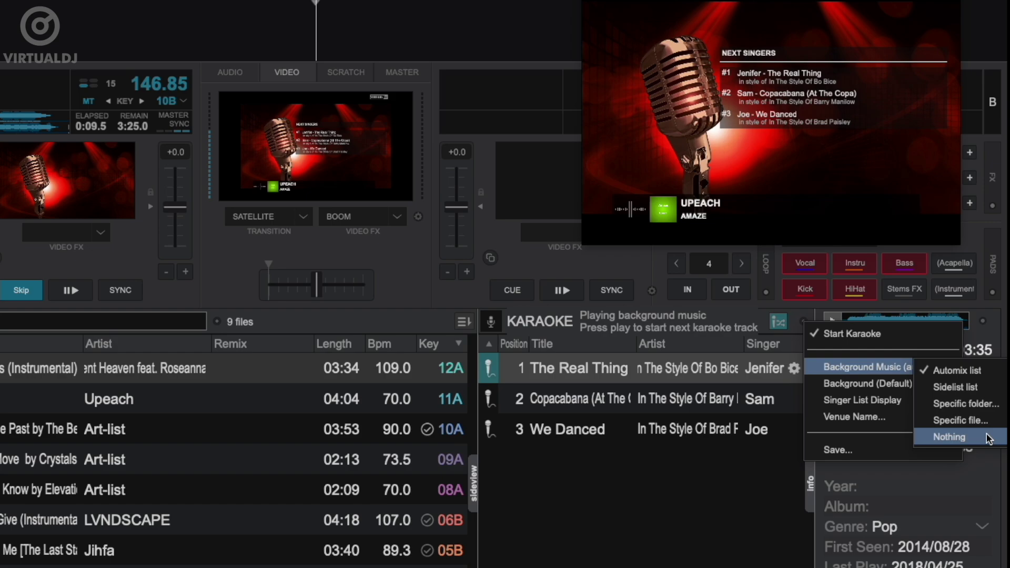
pyautogui.moveTo(893, 386)
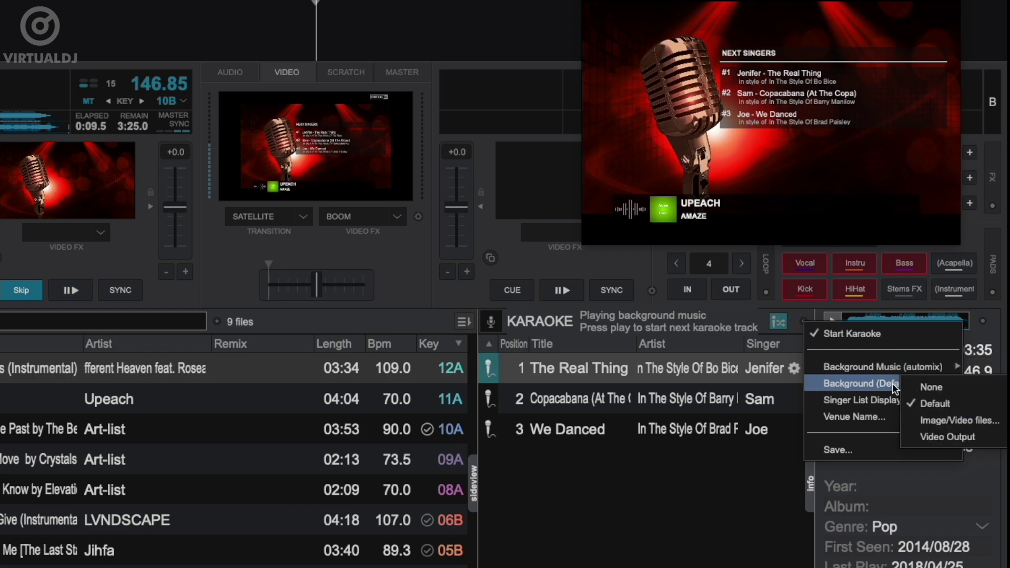
pyautogui.click(935, 424)
pyautogui.moveTo(33, 27); pyautogui.dragTo(0, 34)
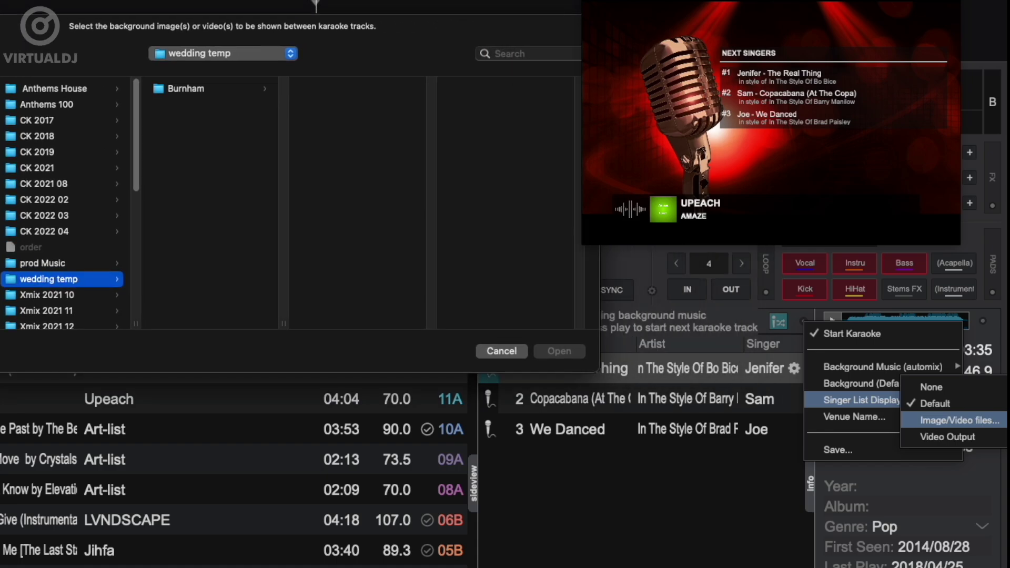
pyautogui.click(501, 351)
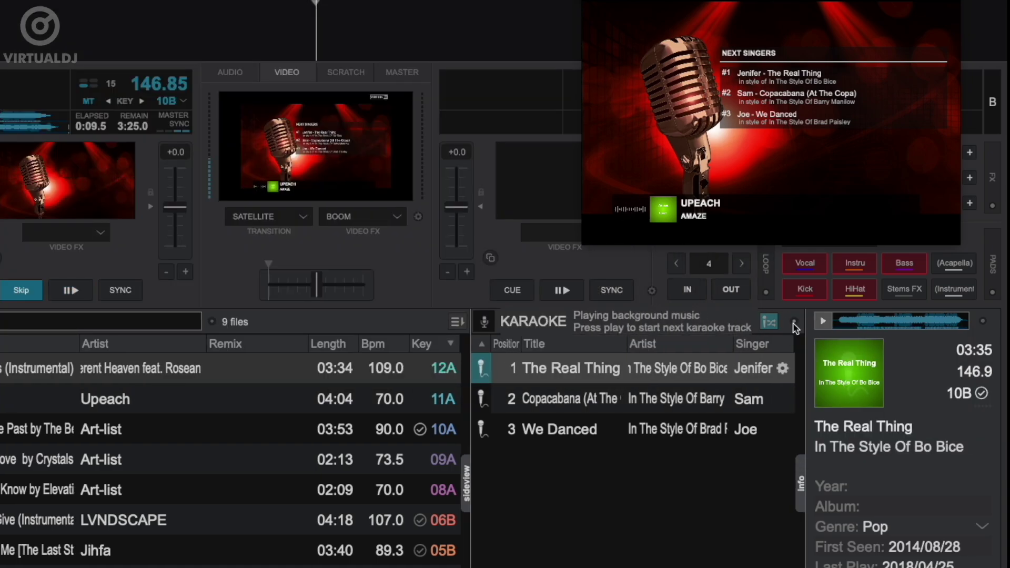
# Set Singer List Display to None, then to 'for Karaoke - karaoke'
pyautogui.click(794, 322)
pyautogui.click(838, 401)
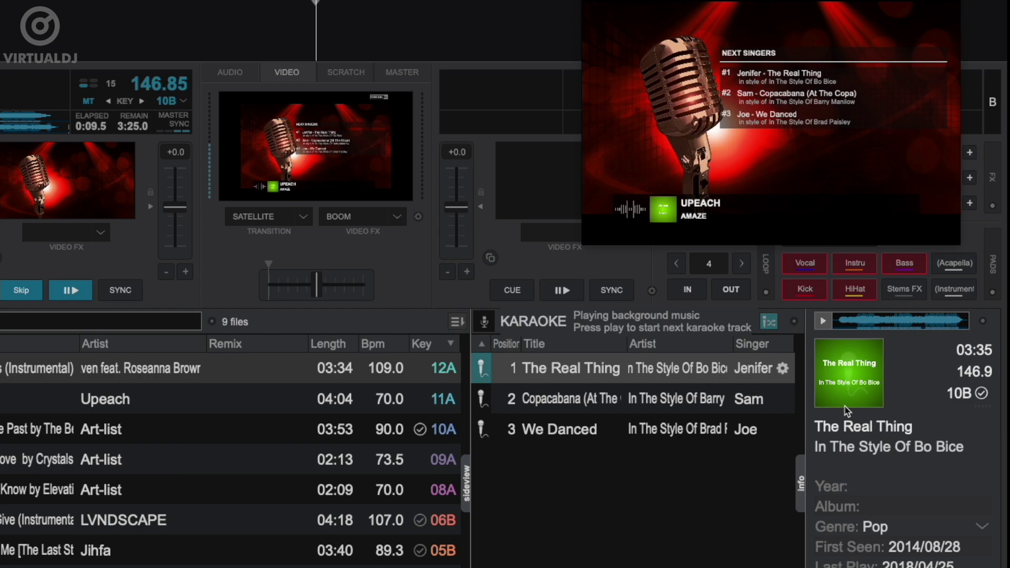
pyautogui.click(795, 322)
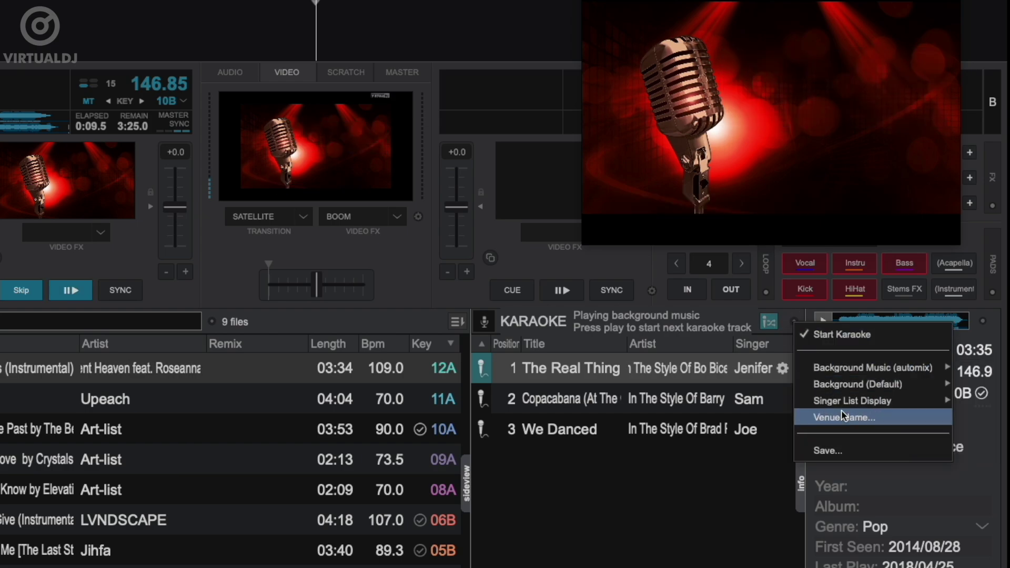
pyautogui.moveTo(842, 401)
pyautogui.click(935, 423)
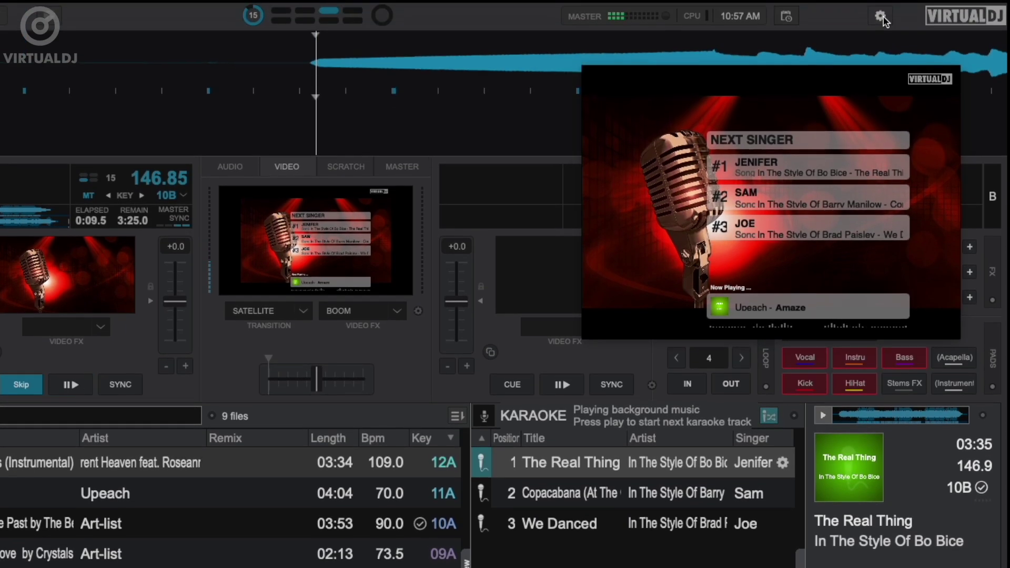
# Install the Karaoke OSD 1 (dark-right) skin from Extensions > Skins > Karaoke Output
pyautogui.click(887, 17)
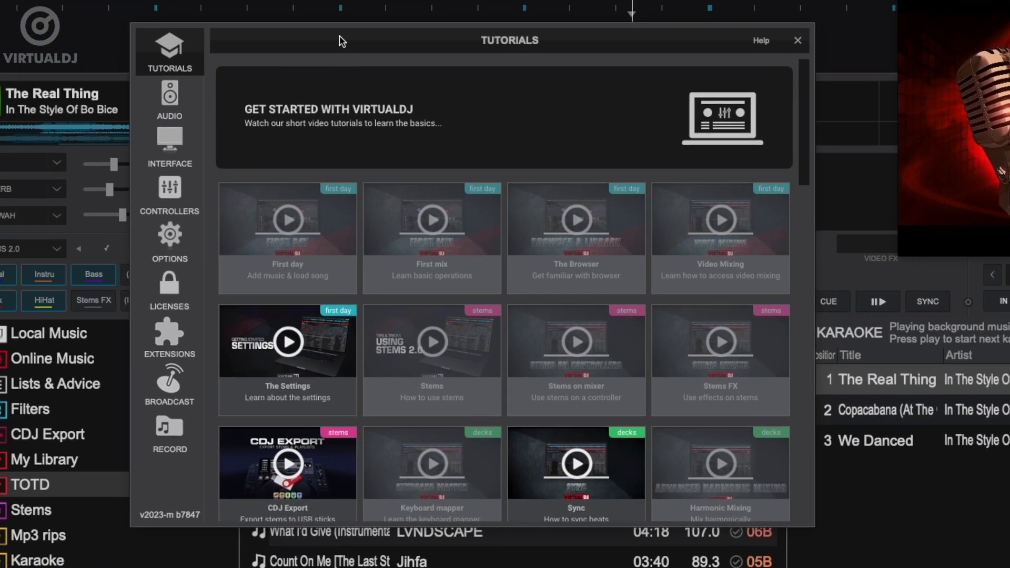
pyautogui.click(178, 337)
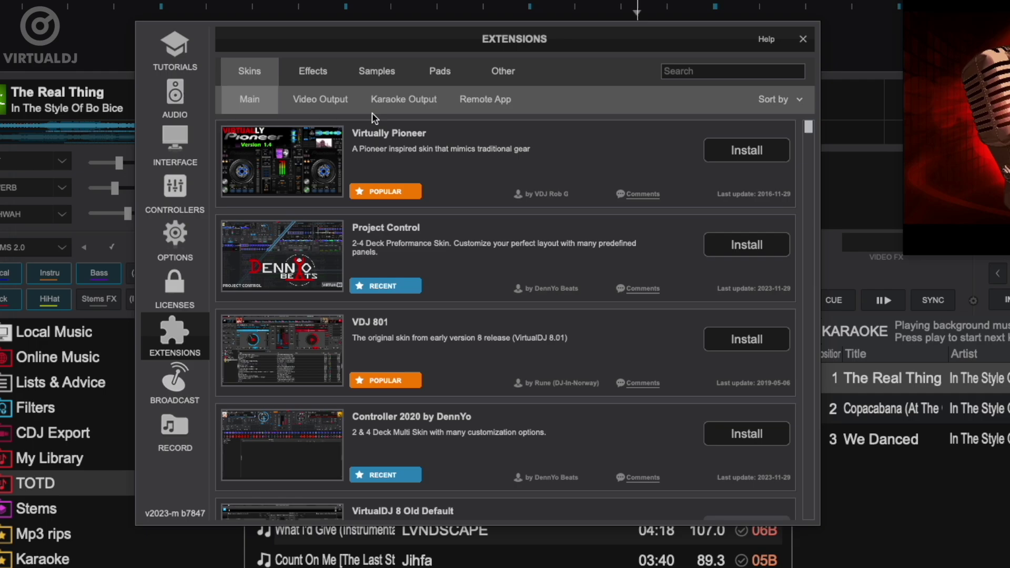
pyautogui.click(382, 102)
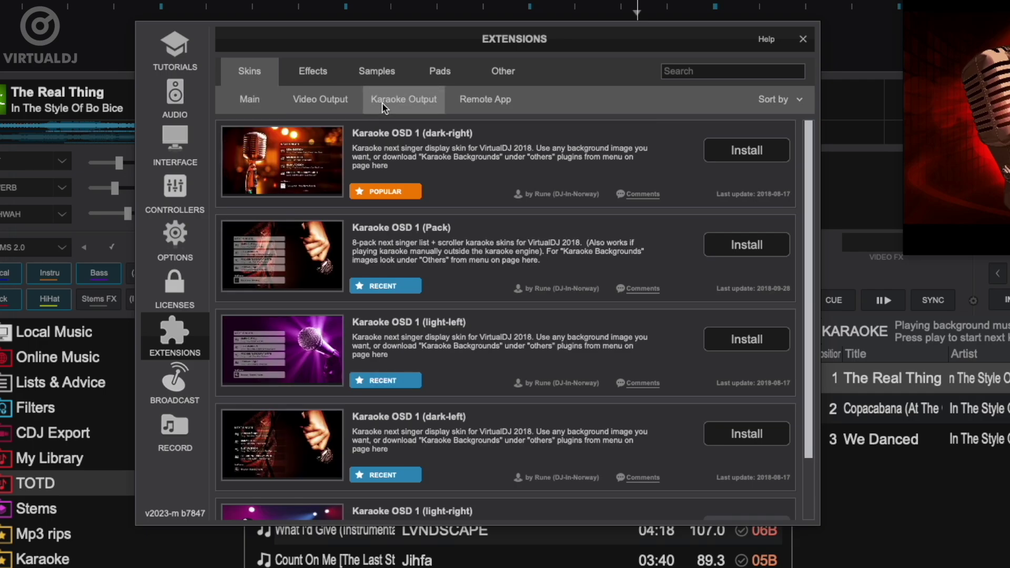
pyautogui.click(747, 152)
pyautogui.click(637, 333)
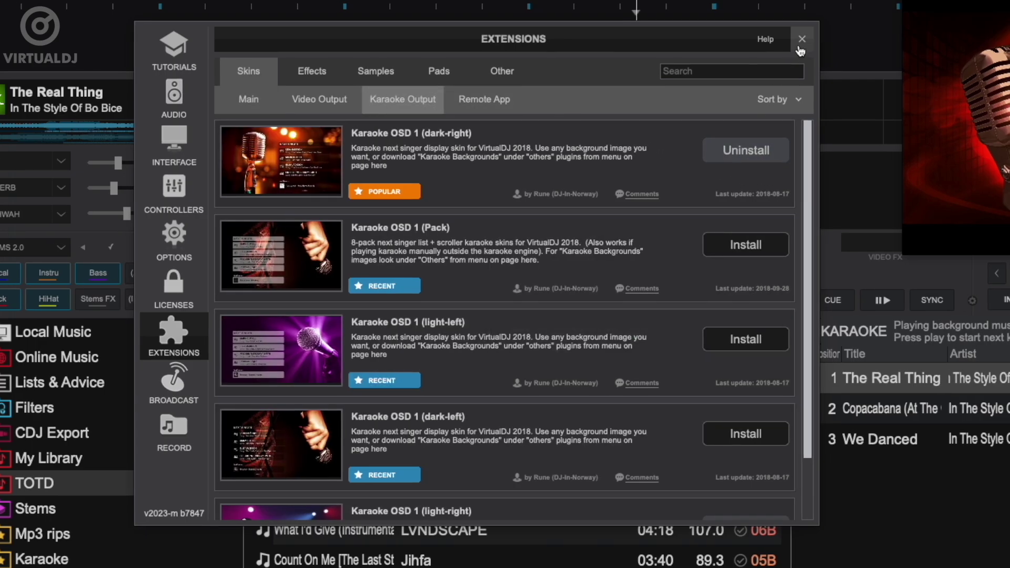
pyautogui.click(803, 39)
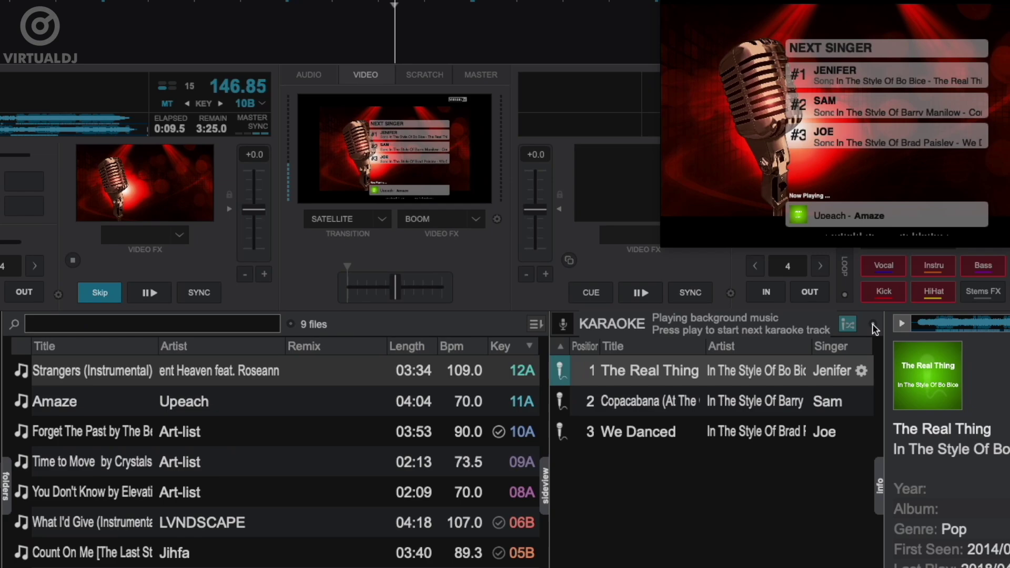
pyautogui.click(873, 324)
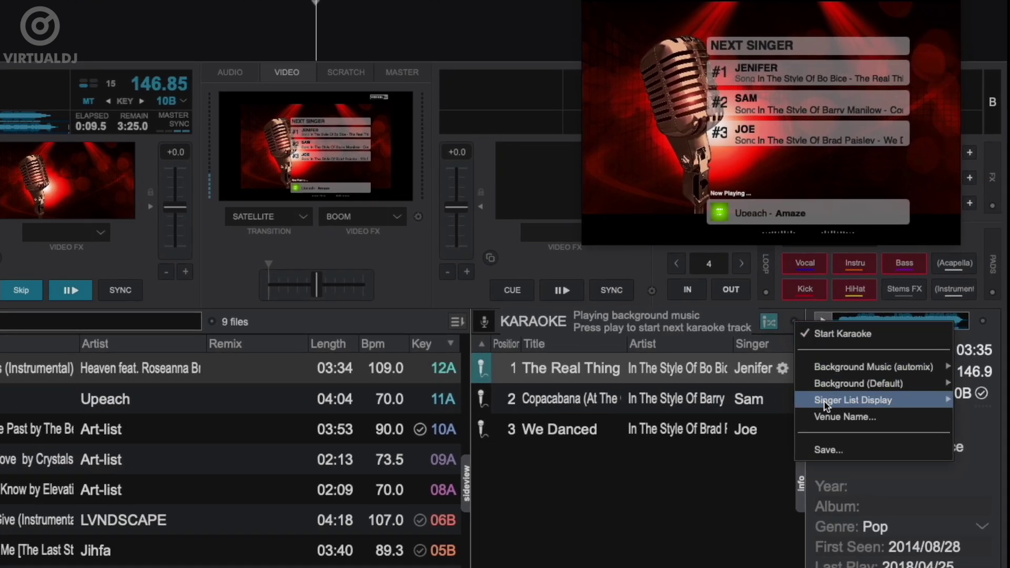
# Apply the dark-right singer list skin, then choose Bob's Place as the karaoke venue name
pyautogui.moveTo(824, 399)
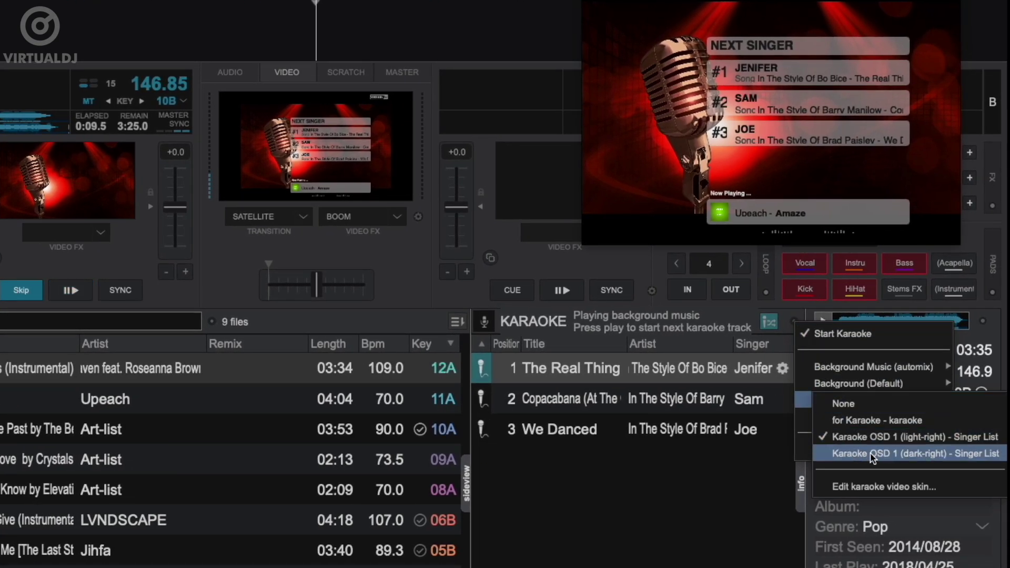
pyautogui.click(870, 453)
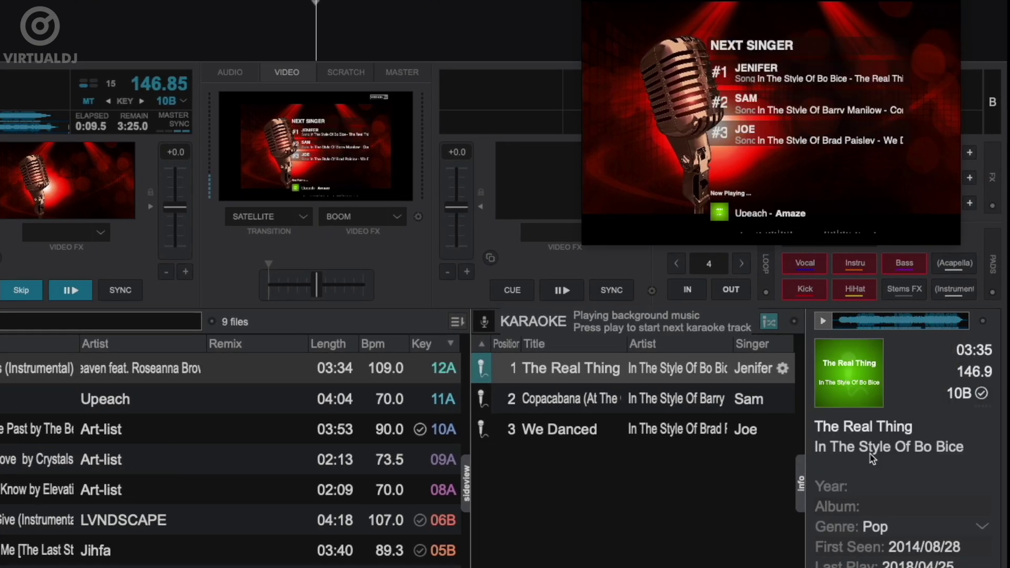
pyautogui.click(796, 323)
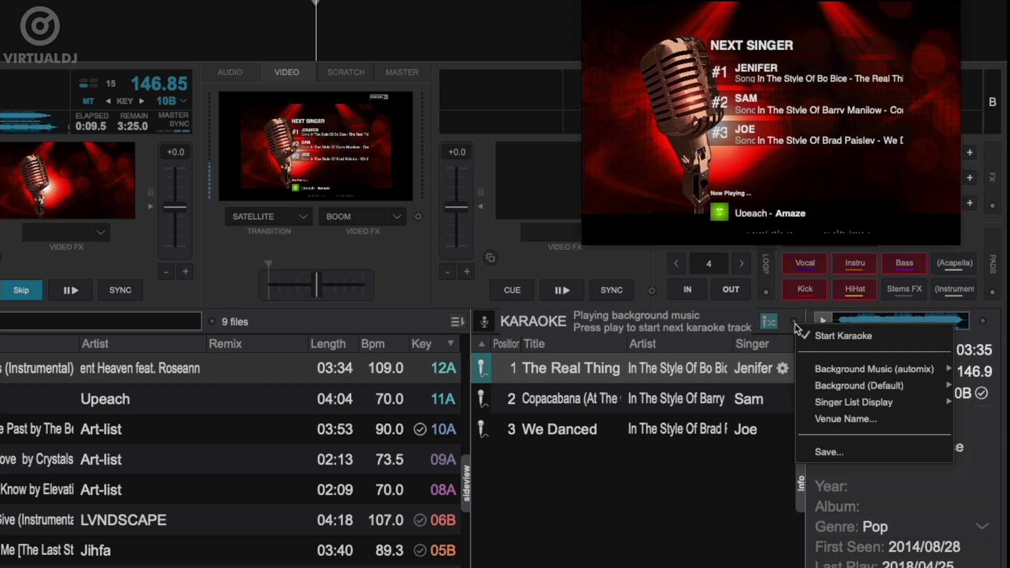
pyautogui.click(844, 418)
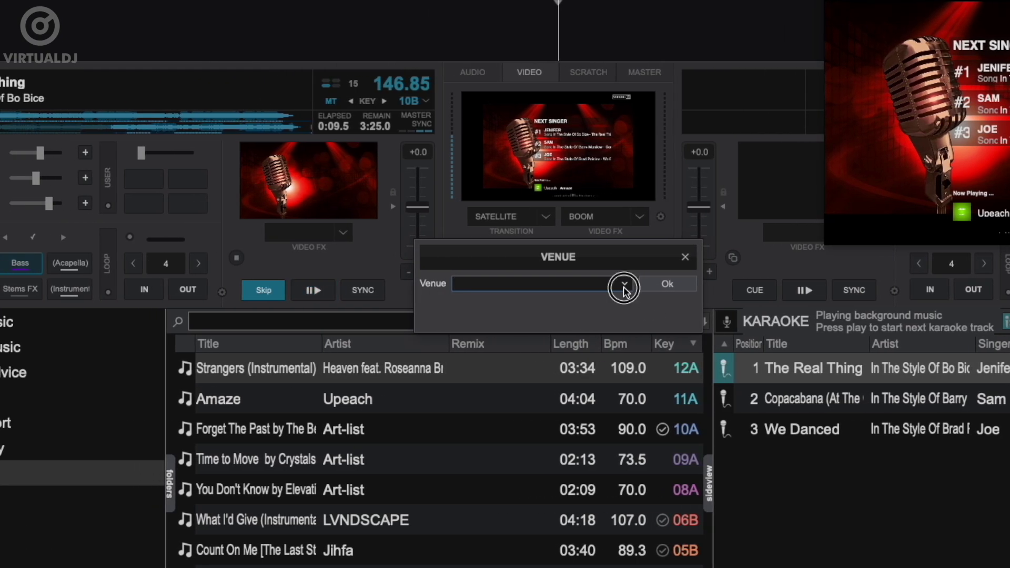
pyautogui.click(624, 287)
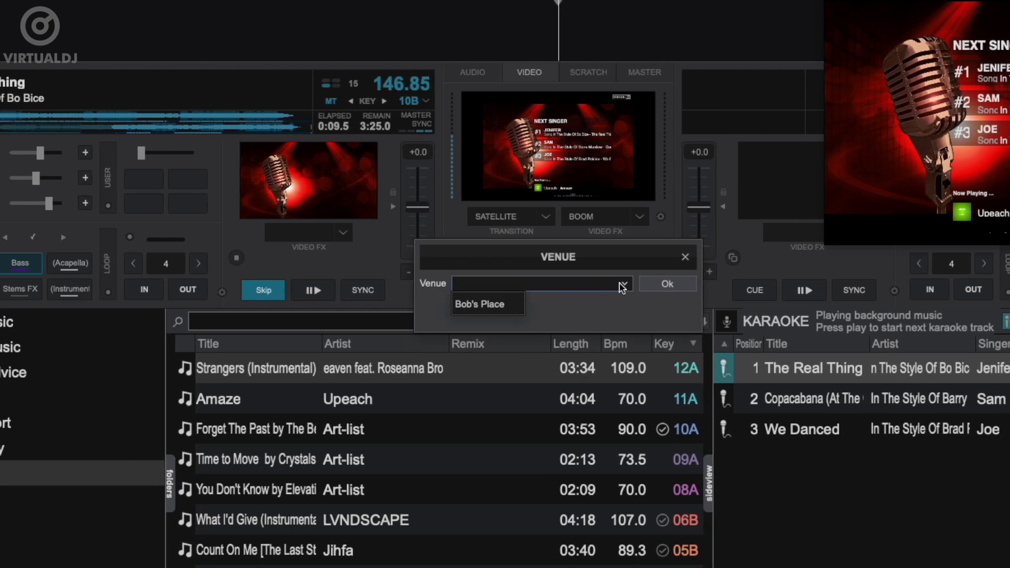
pyautogui.click(477, 301)
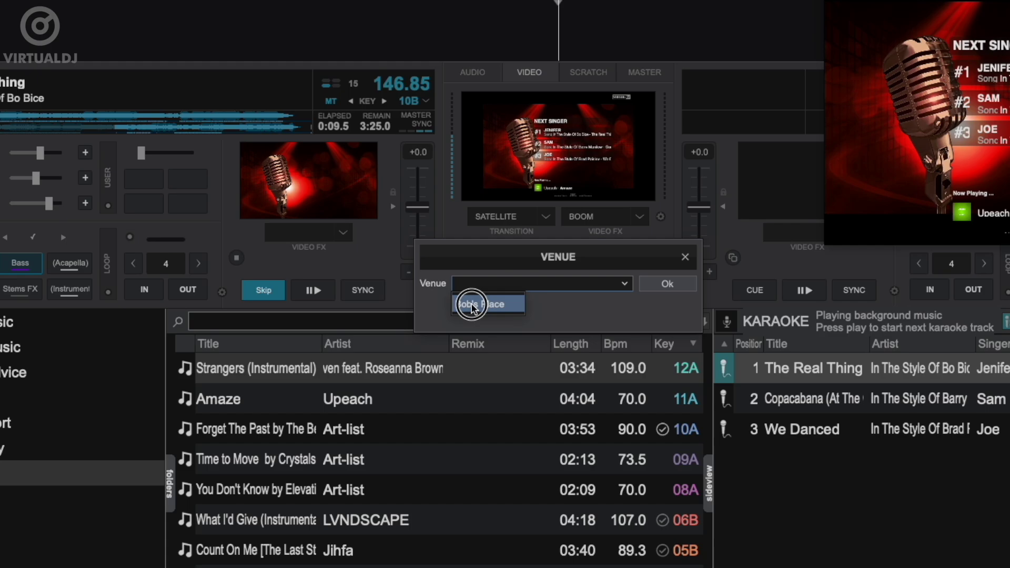
pyautogui.click(680, 282)
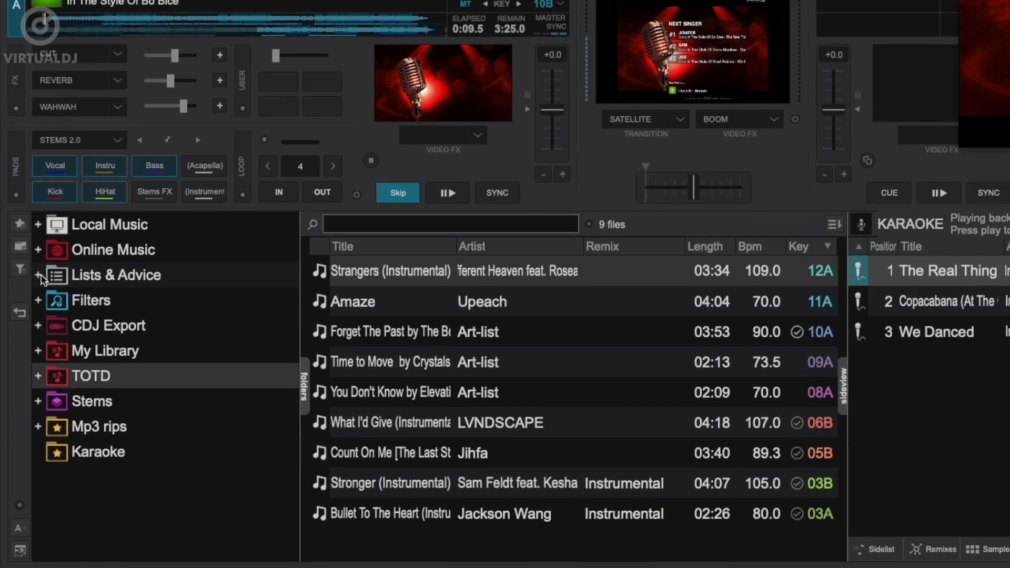
# Expand Lists & Advice > History > Karaoke and open the Bob's Place history
pyautogui.click(41, 275)
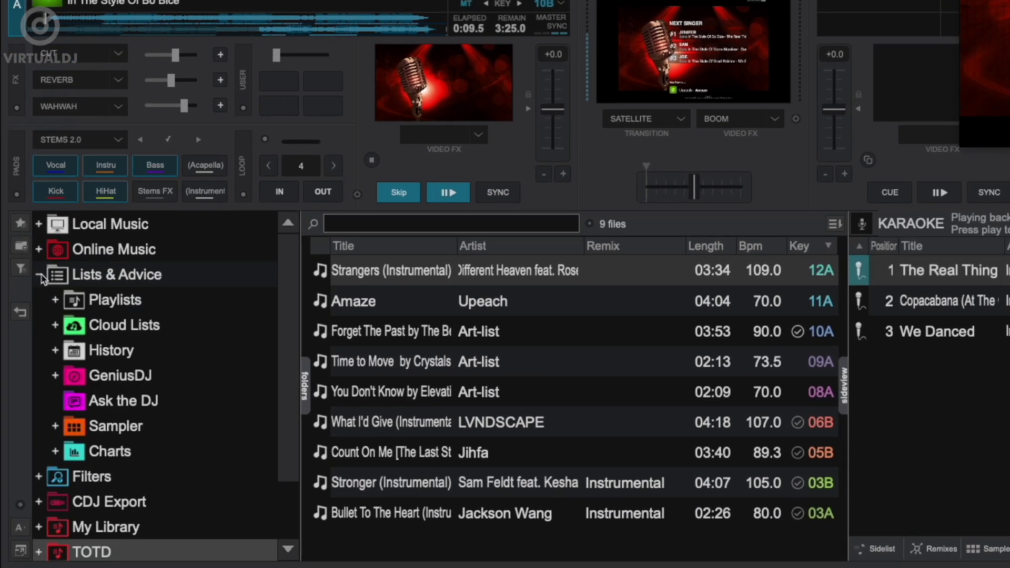
pyautogui.click(55, 344)
pyautogui.scroll(-5, 183, 350)
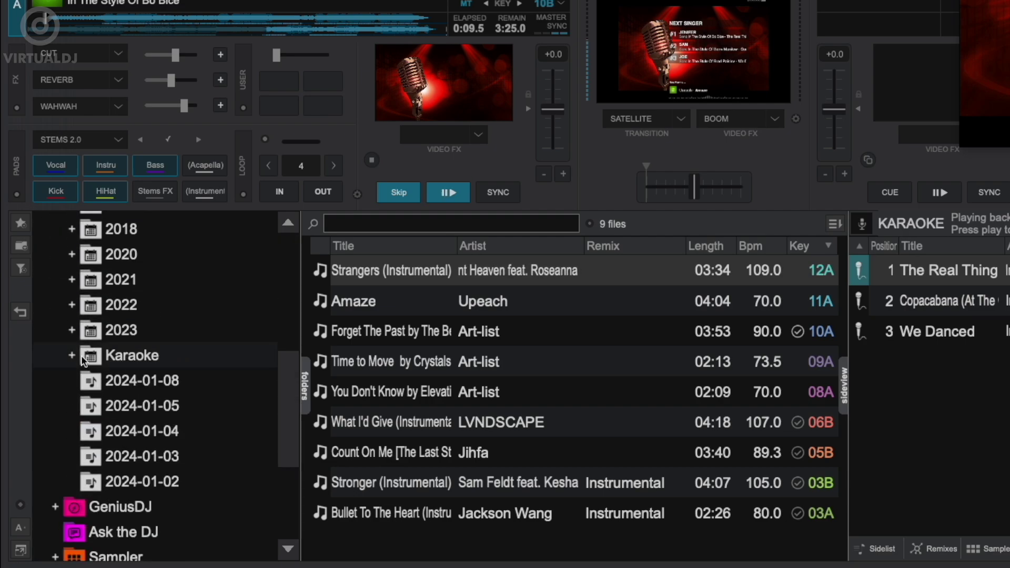
pyautogui.click(72, 356)
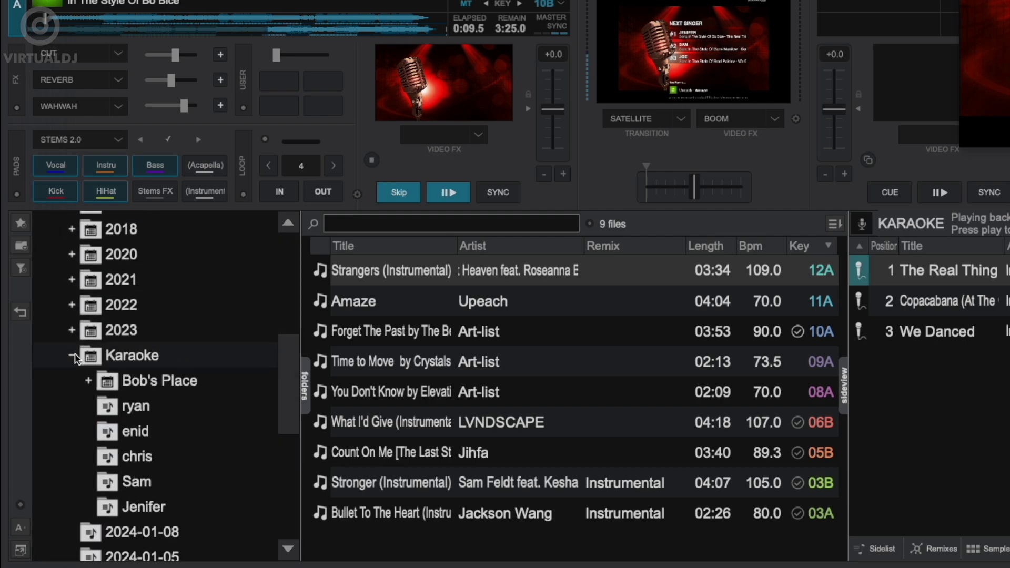
pyautogui.doubleClick(145, 383)
# Browse past singers' song histories and drag the past singer's Copacabana toward the karaoke queue
pyautogui.click(143, 413)
pyautogui.click(158, 431)
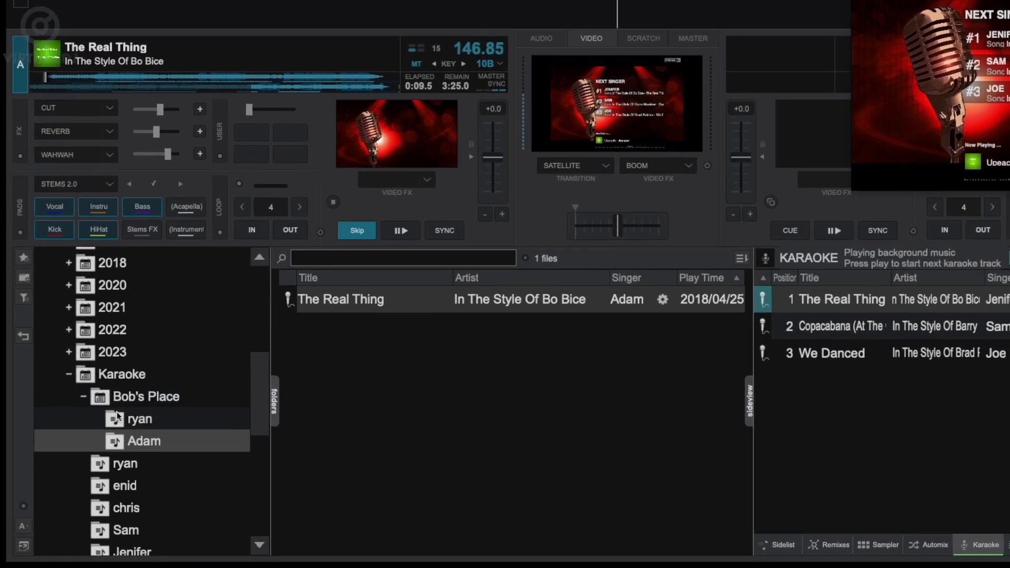
pyautogui.click(119, 417)
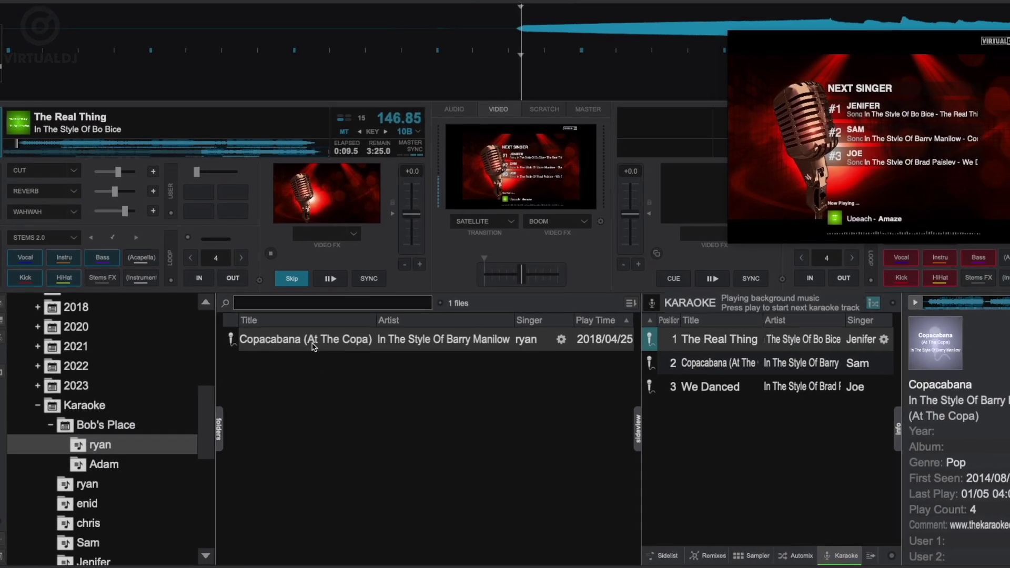
pyautogui.moveTo(371, 298); pyautogui.dragTo(846, 419)
# Drop Copacabana fourth in the karaoke queue and start The Real Thing on deck A
pyautogui.moveTo(700, 443); pyautogui.dragTo(701, 443)
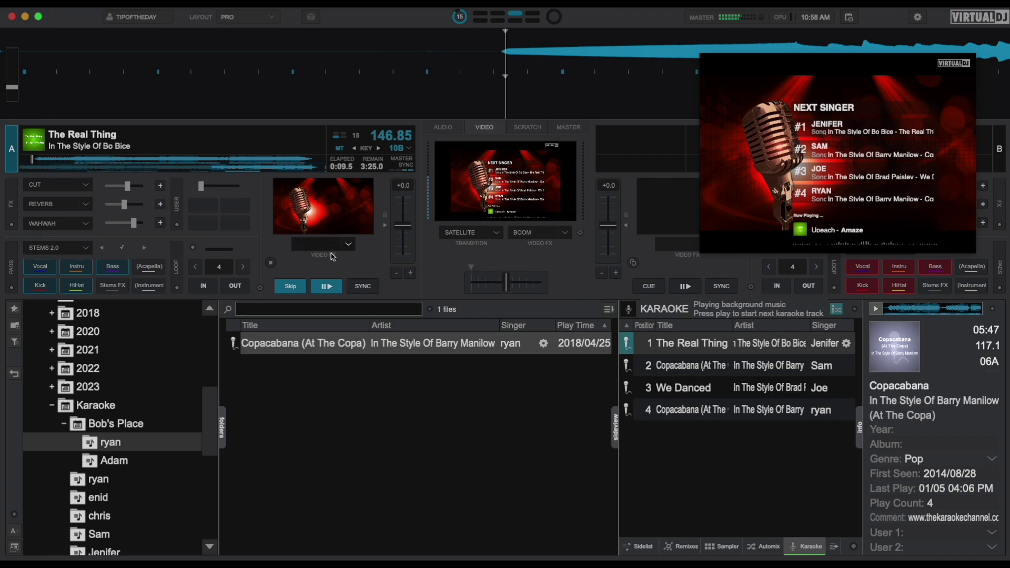
pyautogui.click(316, 286)
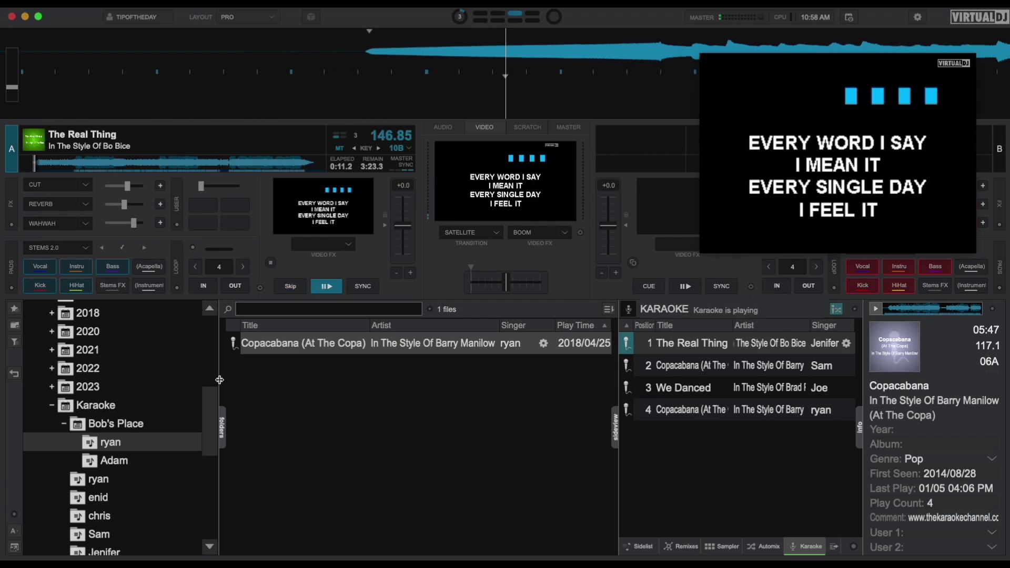